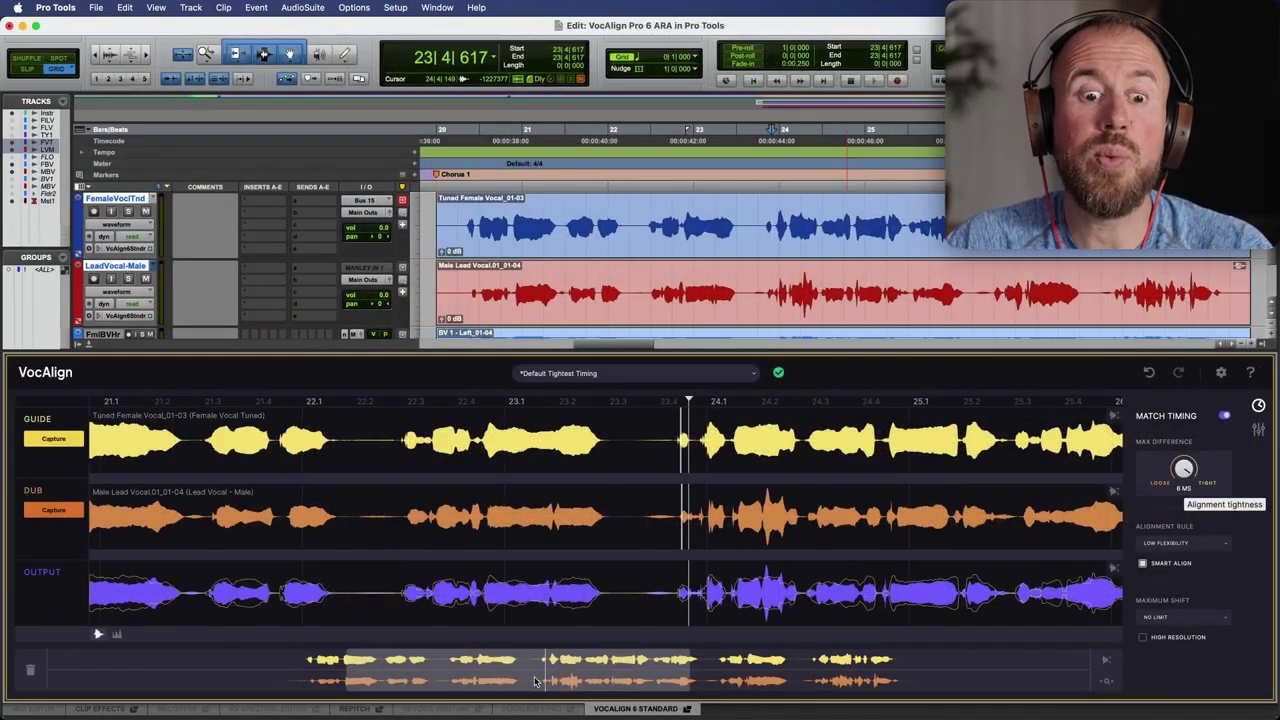
# Step: Bring a later chorus section into view and briefly preview VocAlign's pitch range and Match Timing panels
pyautogui.moveTo(540, 682); pyautogui.dragTo(450, 685)
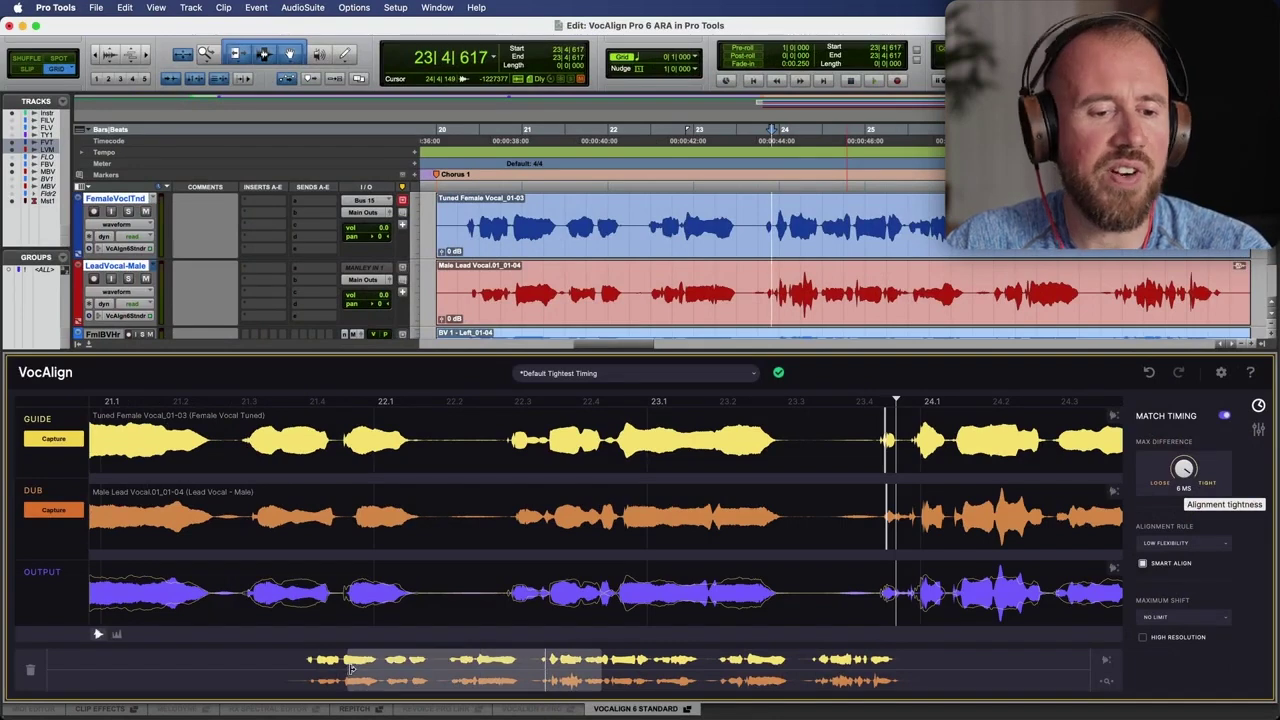
pyautogui.moveTo(350, 668); pyautogui.dragTo(340, 668)
pyautogui.moveTo(596, 675); pyautogui.dragTo(740, 680)
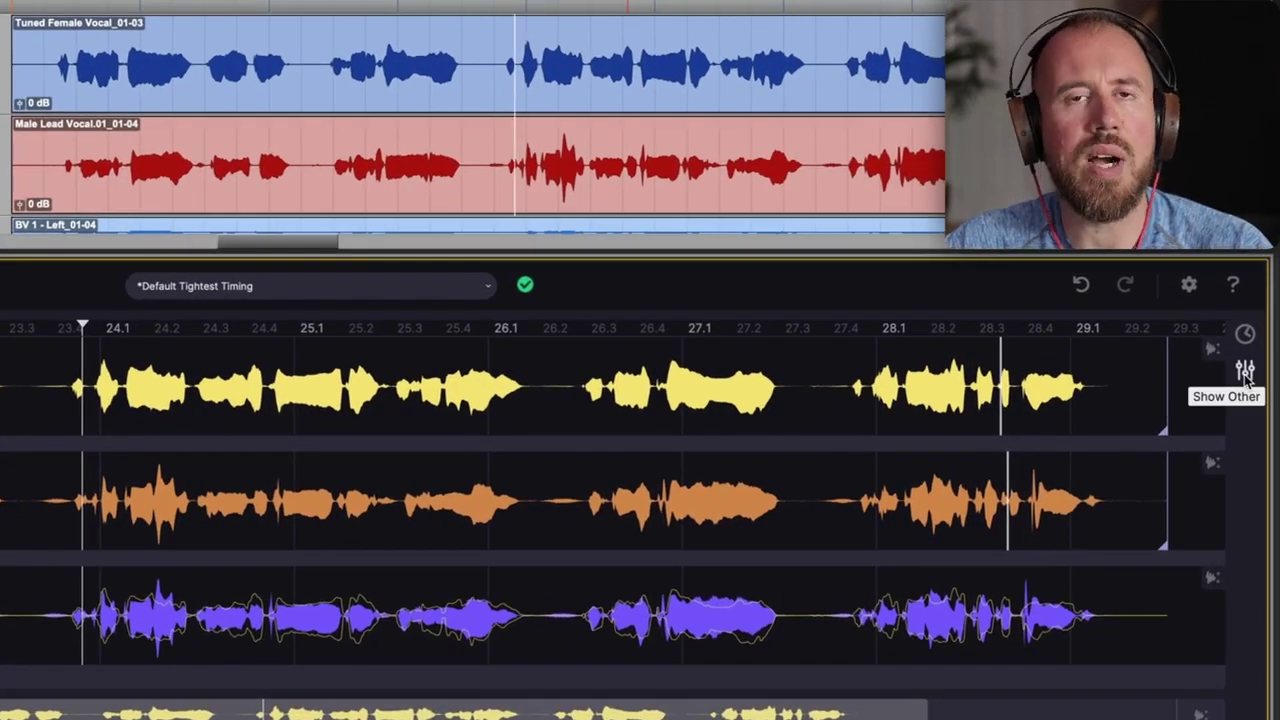
pyautogui.click(1245, 372)
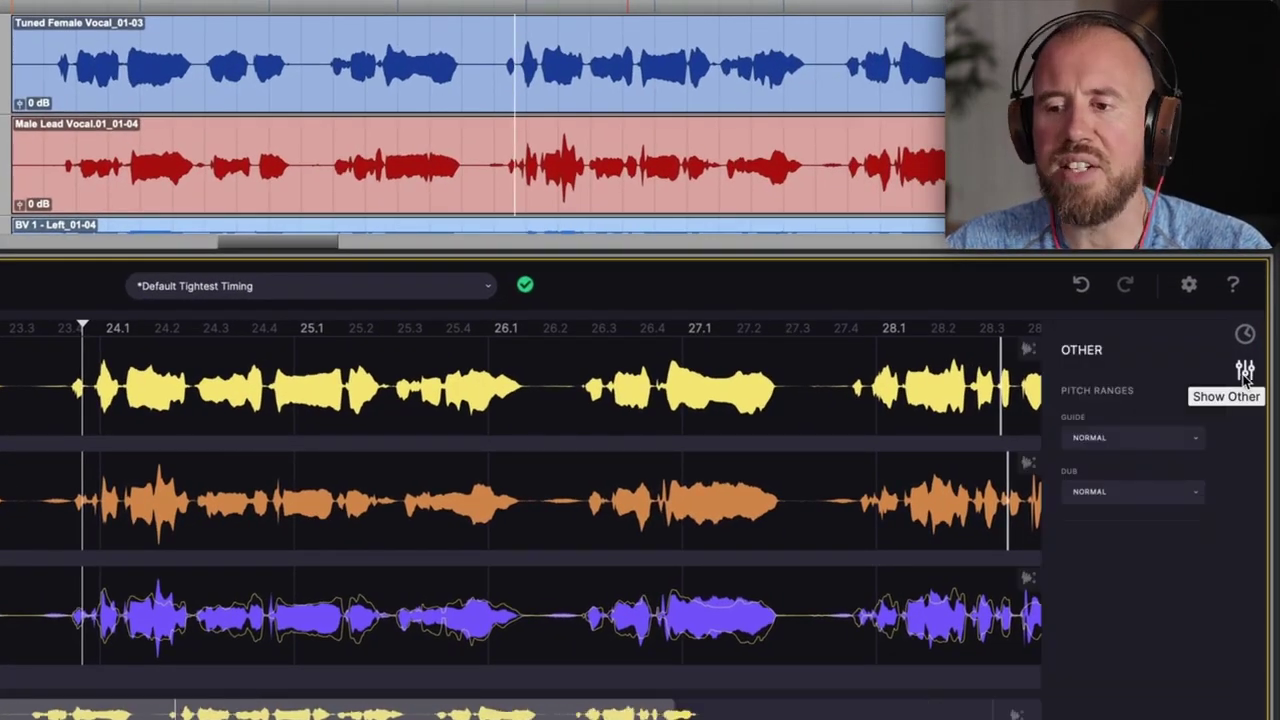
pyautogui.click(1245, 372)
pyautogui.click(1245, 335)
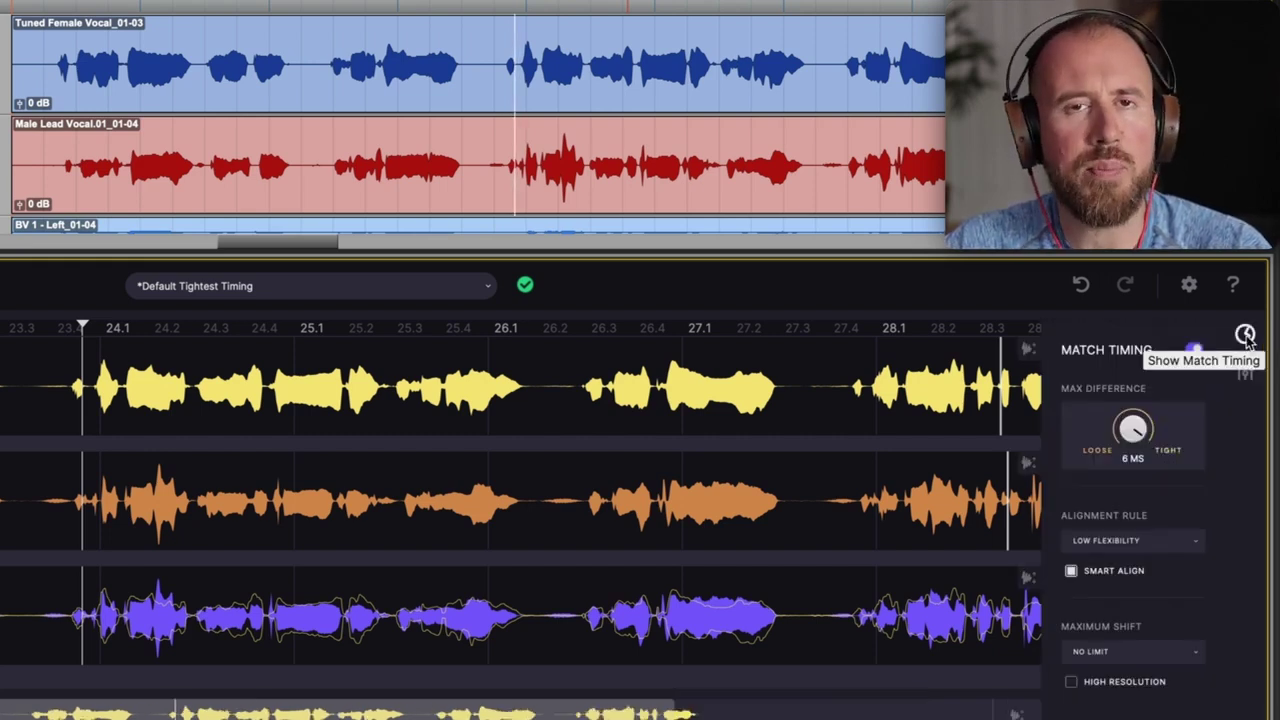
pyautogui.click(1245, 335)
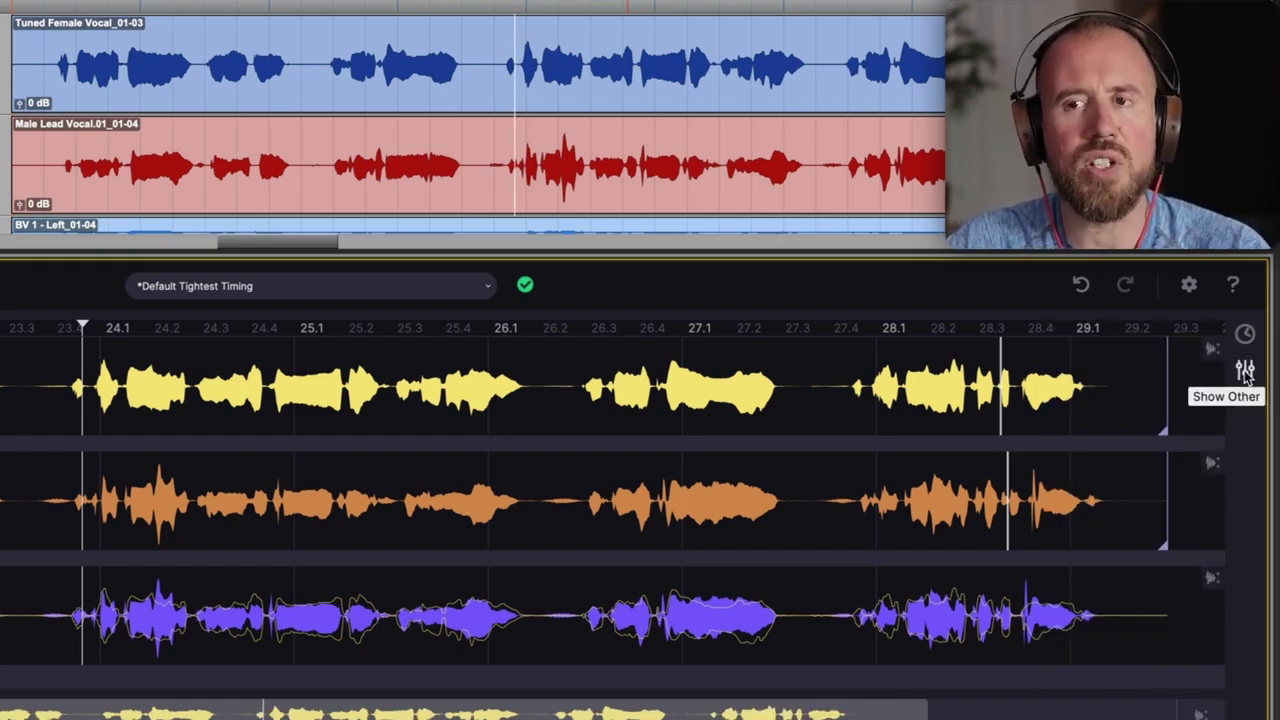
# Step: Show the pitch range and Match Timing panels side by side and enlarge the VocAlign area
pyautogui.click(1245, 370)
pyautogui.click(1245, 335)
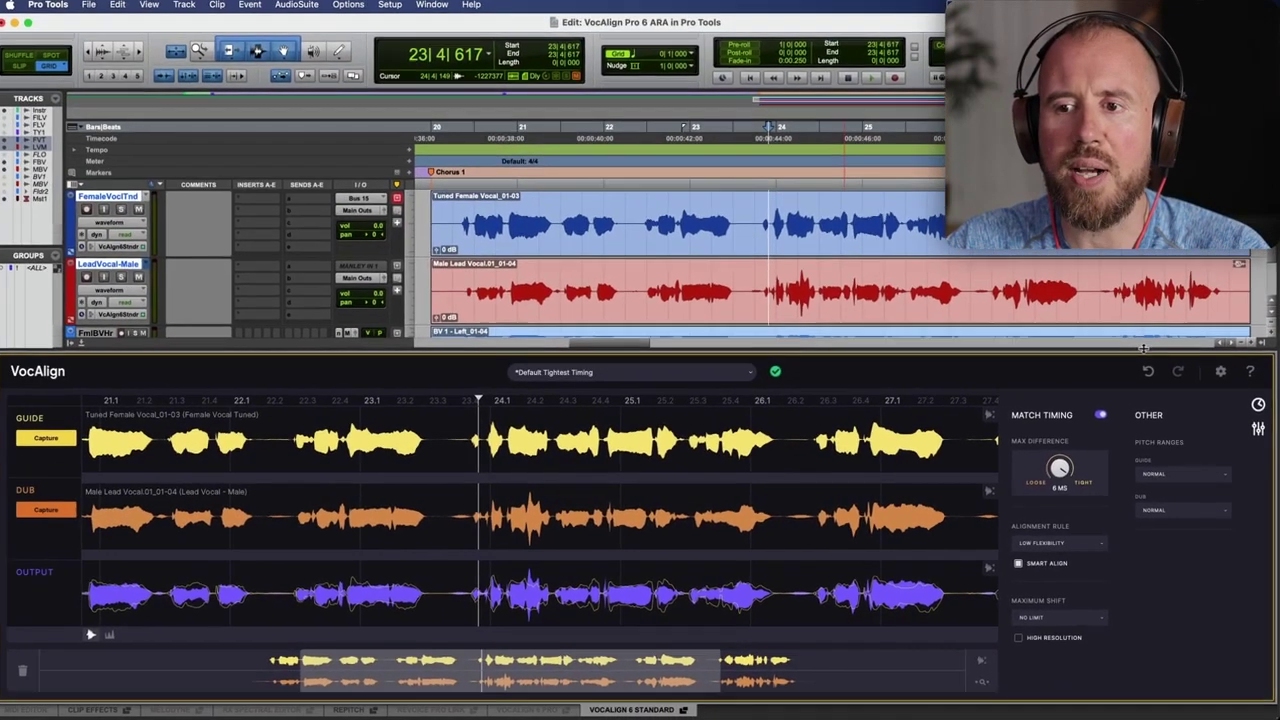
pyautogui.moveTo(1143, 349); pyautogui.dragTo(1141, 293)
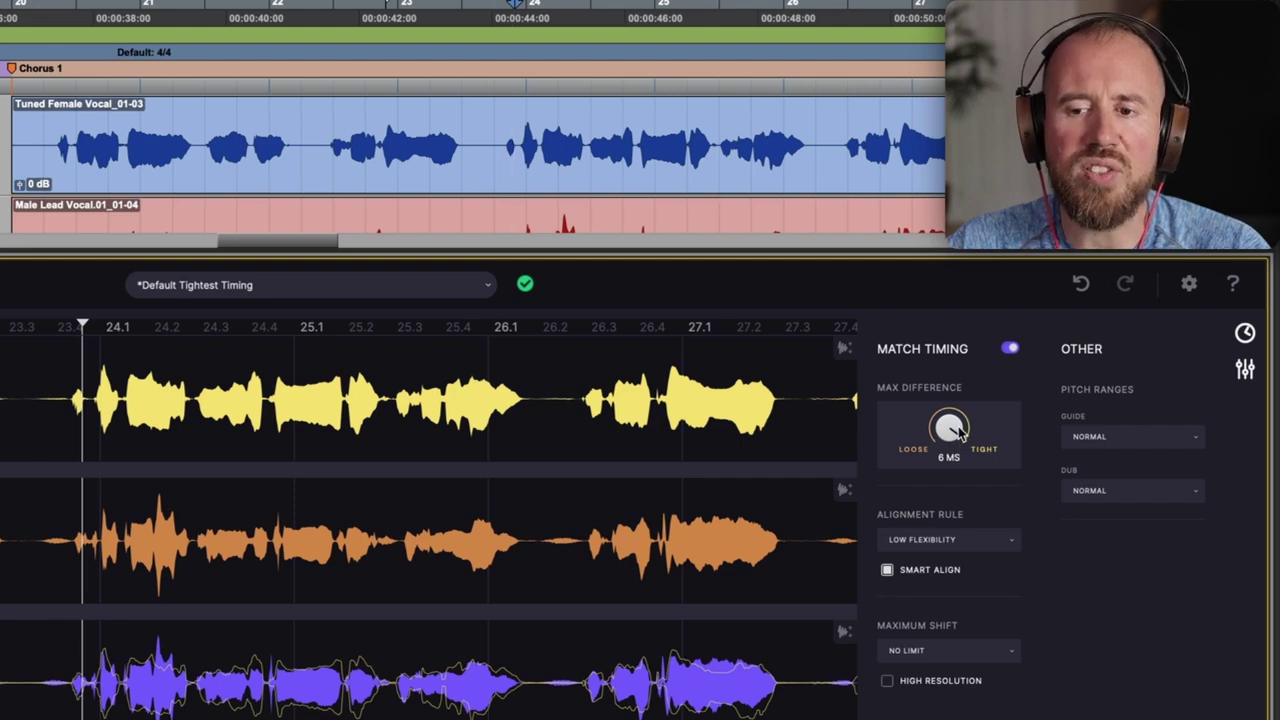
# Step: Set Max Difference to 0 ms and the alignment rule to Normal Flexibility
pyautogui.moveTo(958, 430); pyautogui.dragTo(963, 386)
pyautogui.click(1000, 540)
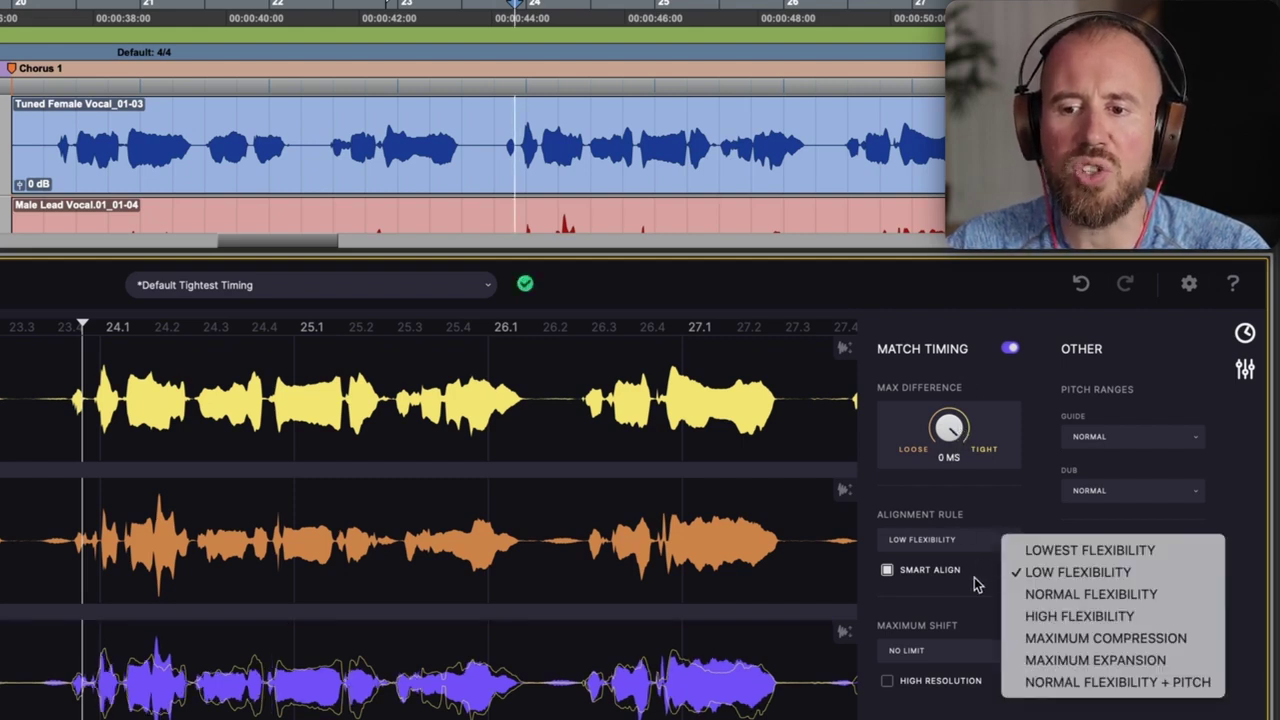
pyautogui.click(1040, 592)
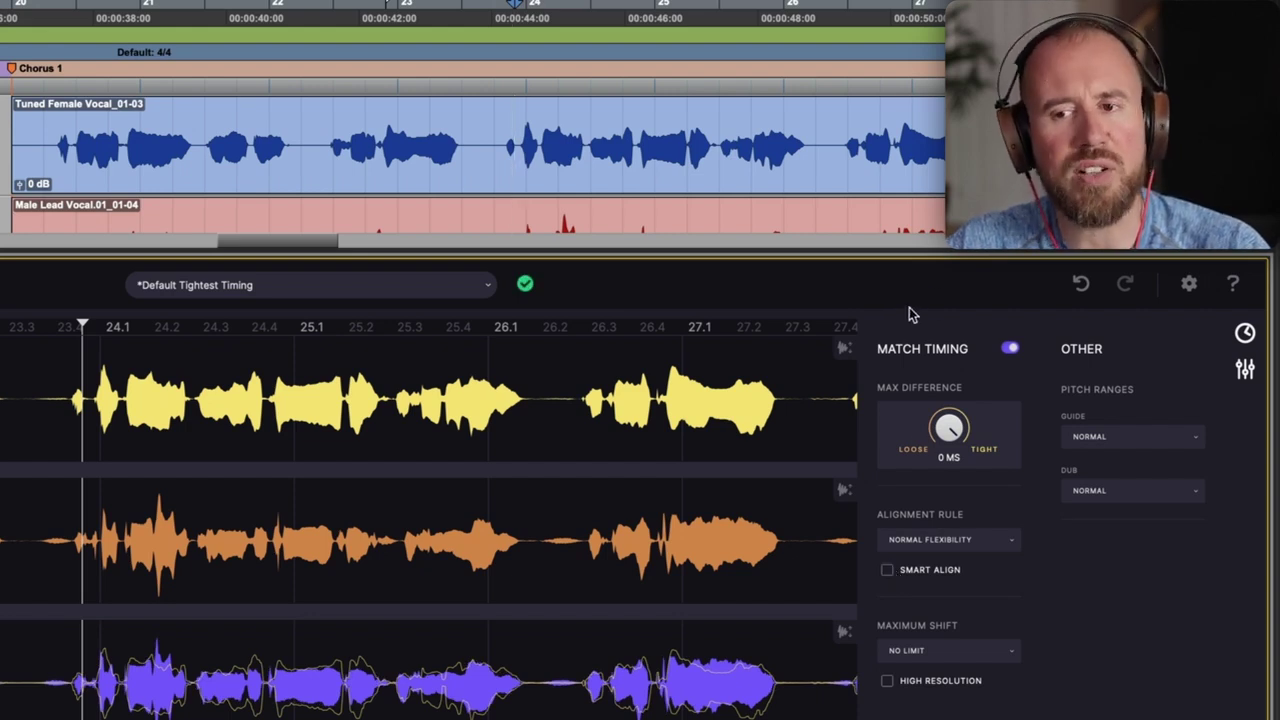
# Step: Undo the last two VocAlign settings changes, then redo both
pyautogui.click(1081, 286)
pyautogui.click(1081, 286)
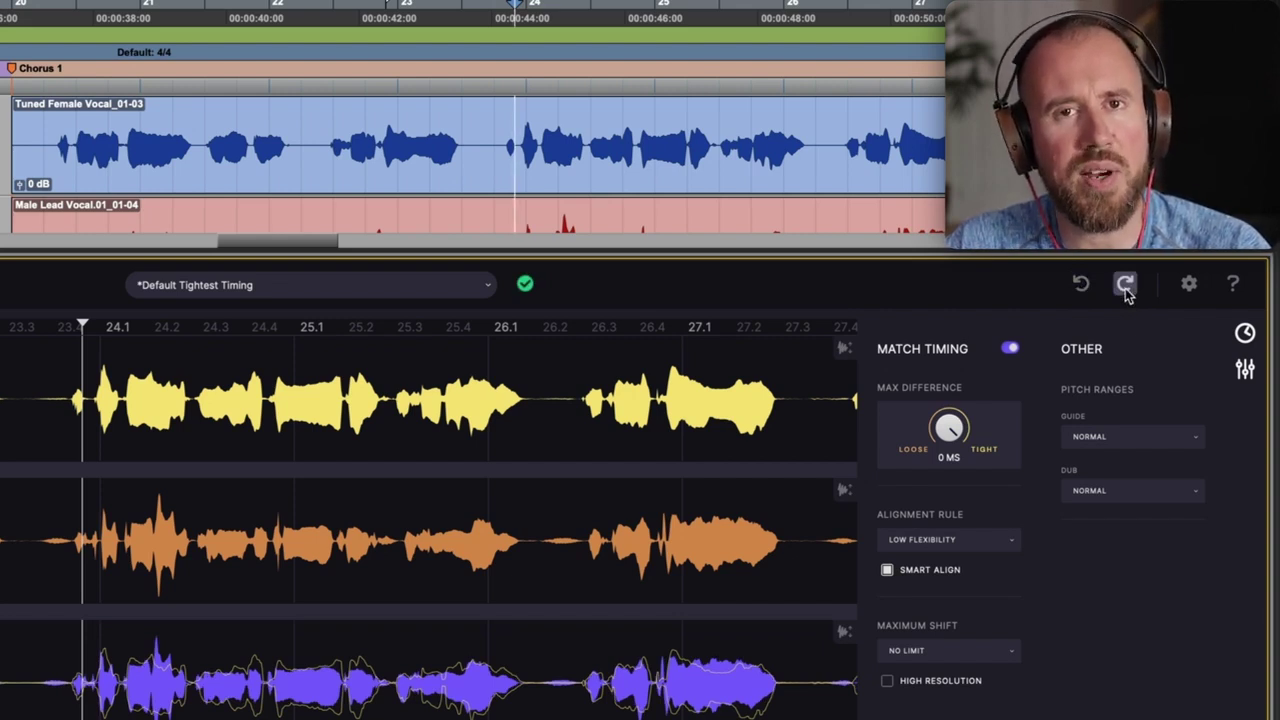
pyautogui.click(1125, 286)
pyautogui.click(1125, 286)
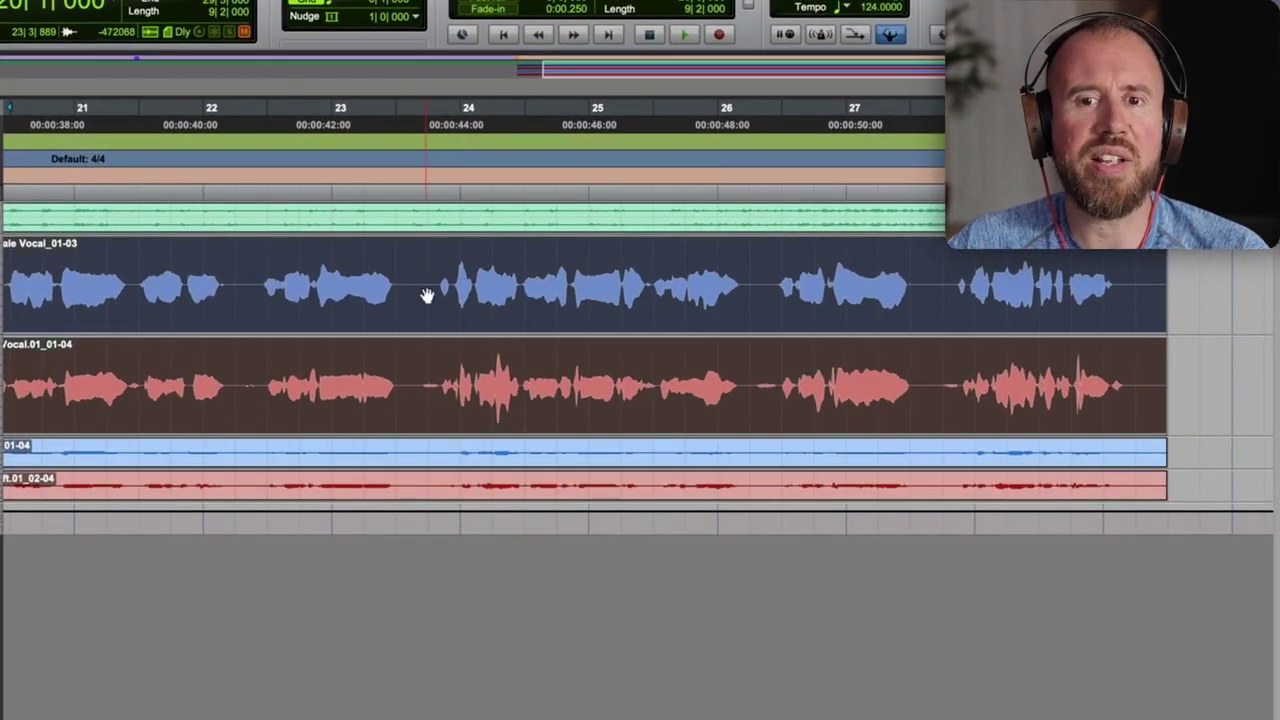
# Step: Open VocAlign 6 Standard for editing on the female vocal clip
pyautogui.rightClick(624, 263)
pyautogui.moveTo(545, 643)
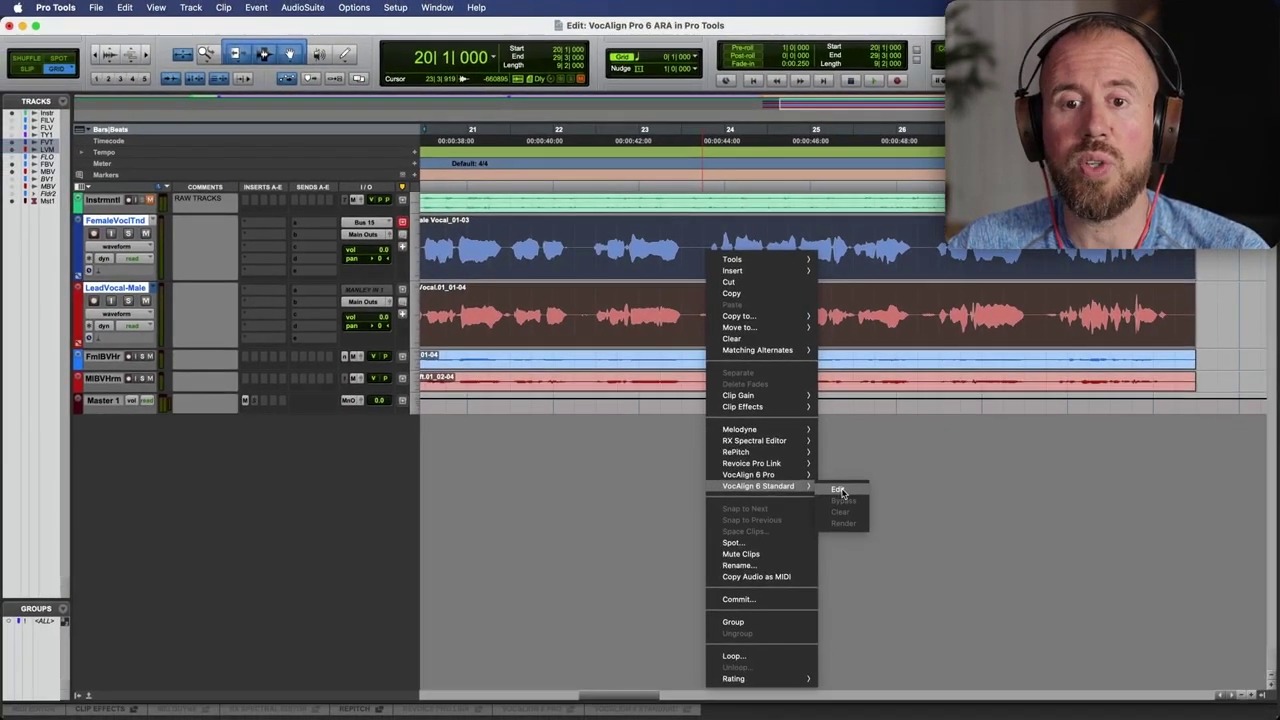
pyautogui.click(838, 490)
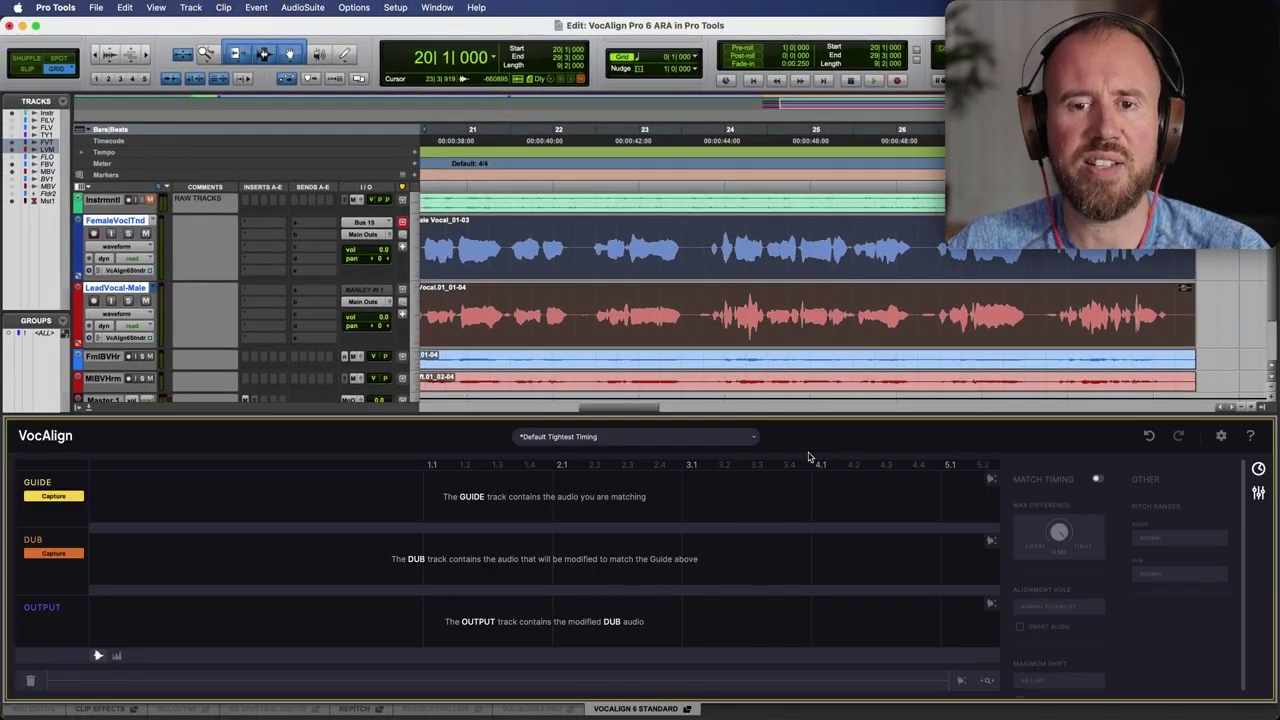
# Step: Capture the female vocal clip as the guide and the male lead vocal clip as the dub
pyautogui.click(746, 271)
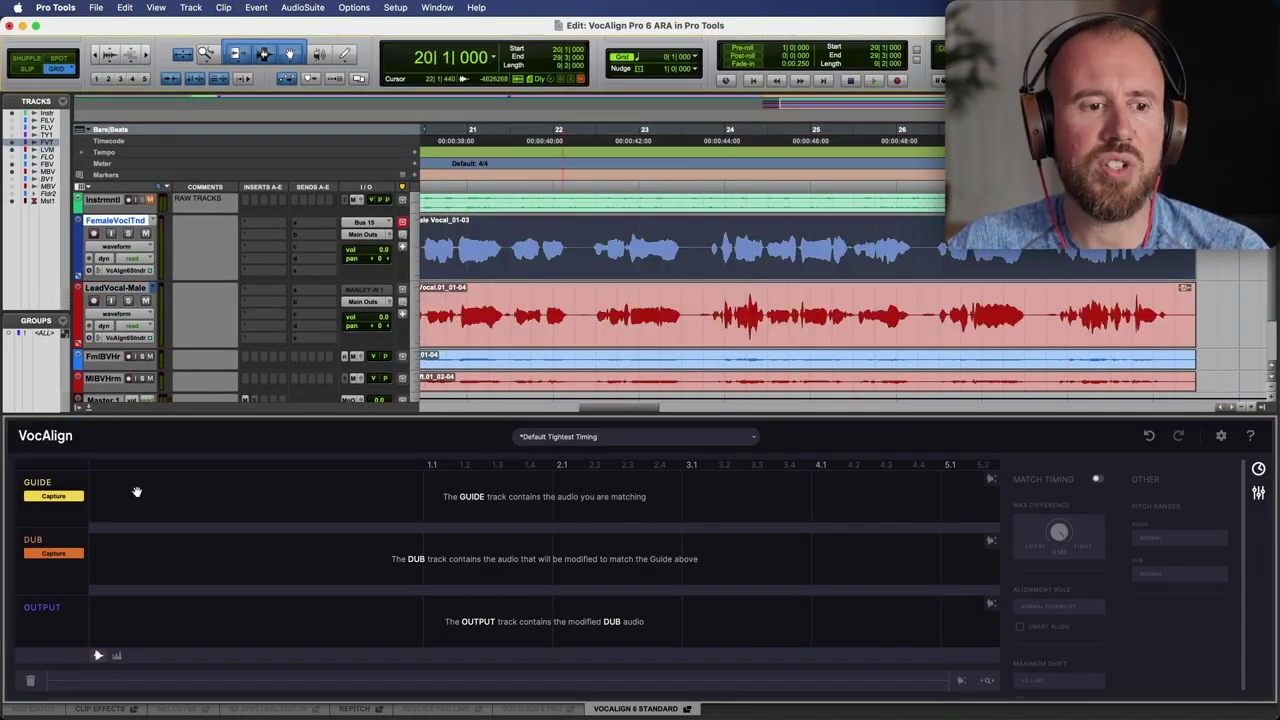
pyautogui.click(65, 496)
pyautogui.click(658, 330)
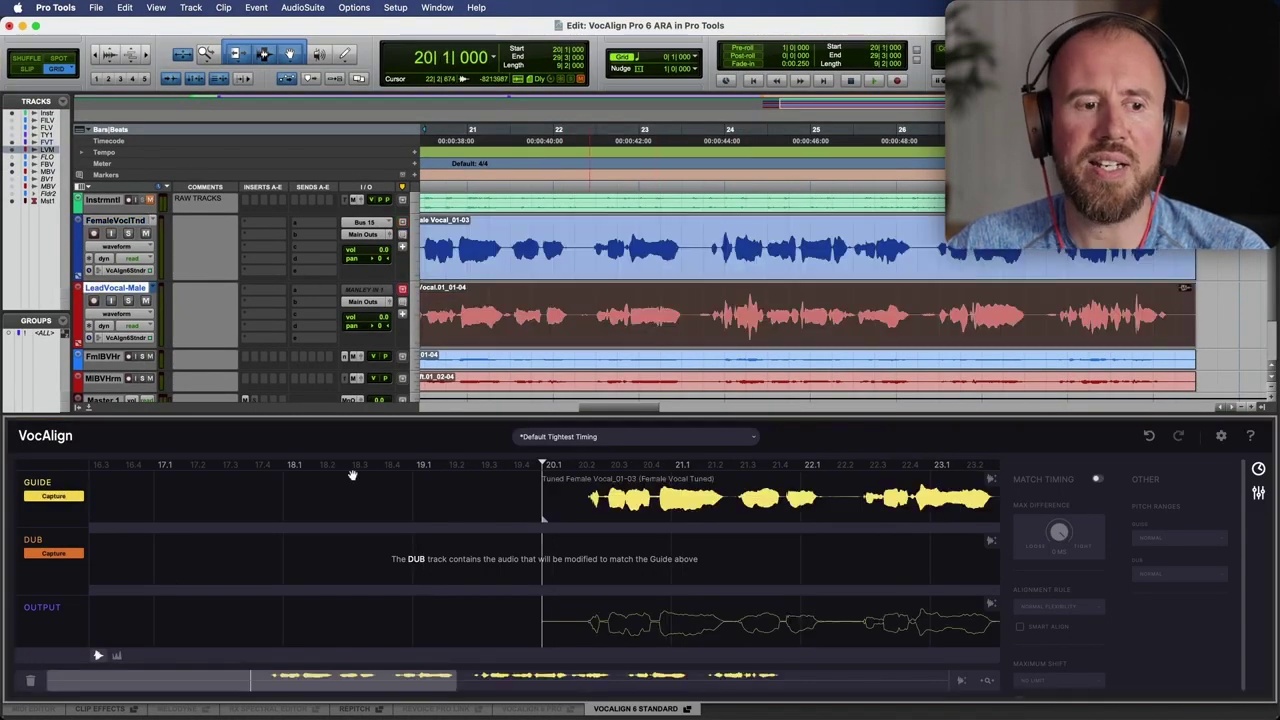
pyautogui.click(77, 554)
pyautogui.moveTo(410, 680); pyautogui.dragTo(640, 686)
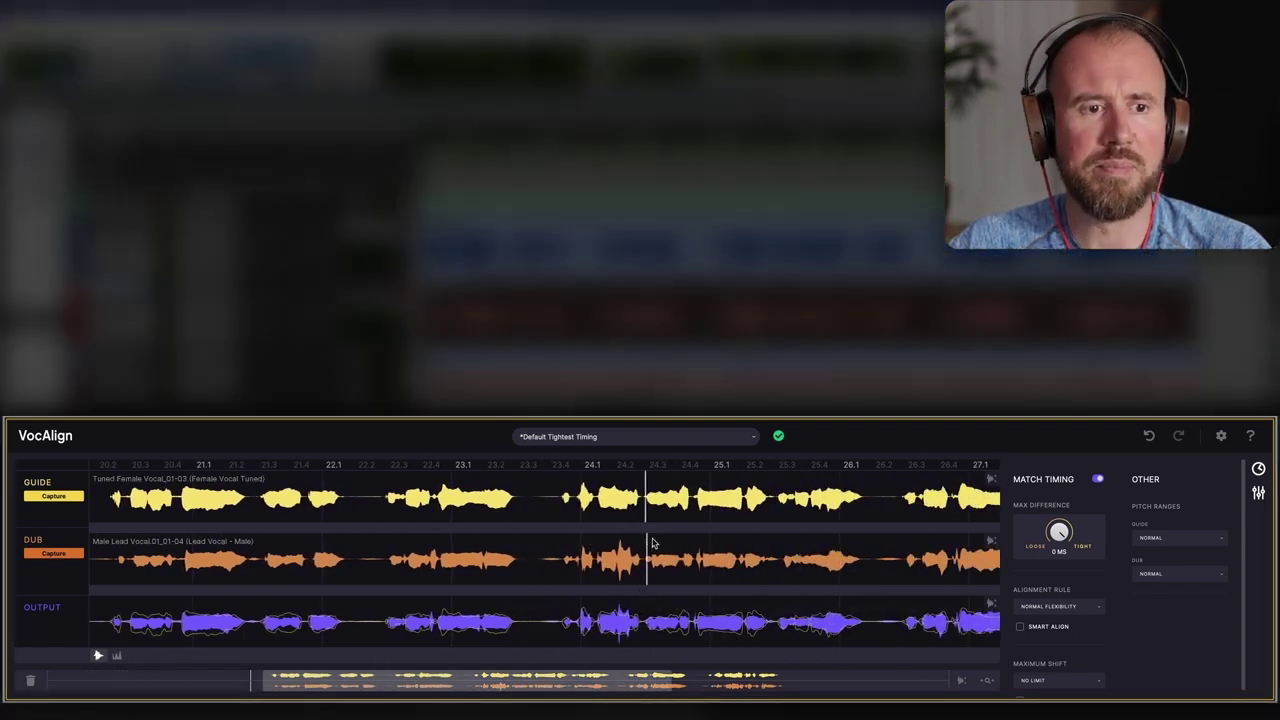
pyautogui.press('space')
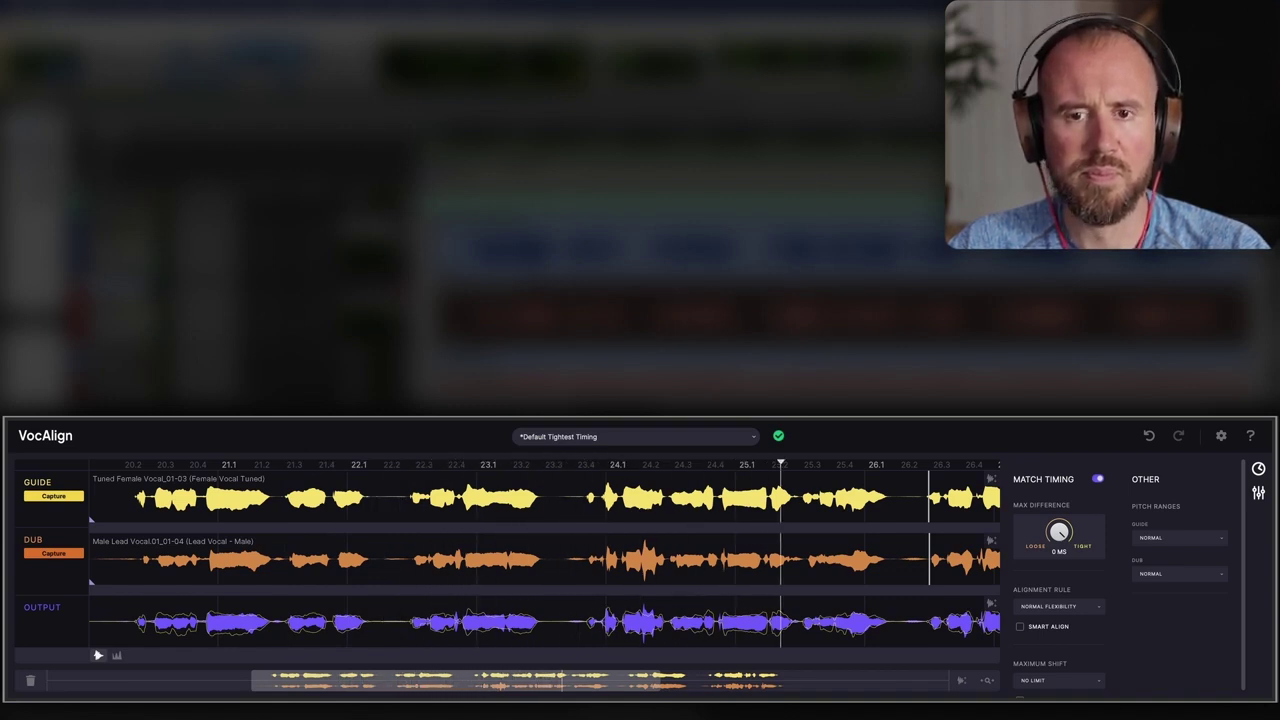
pyautogui.press('space')
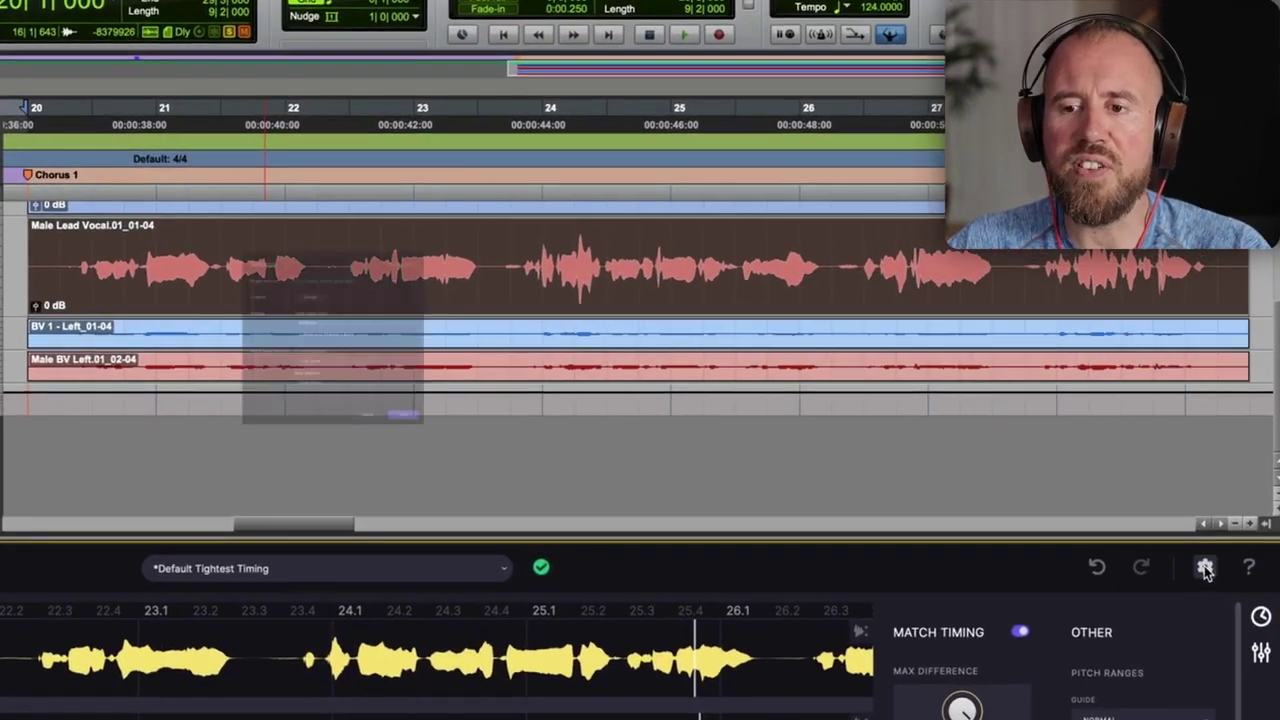
# Step: Check VocAlign Settings' time scale units, leave Bar/Beats, cancel, and move the playhead earlier
pyautogui.click(1221, 436)
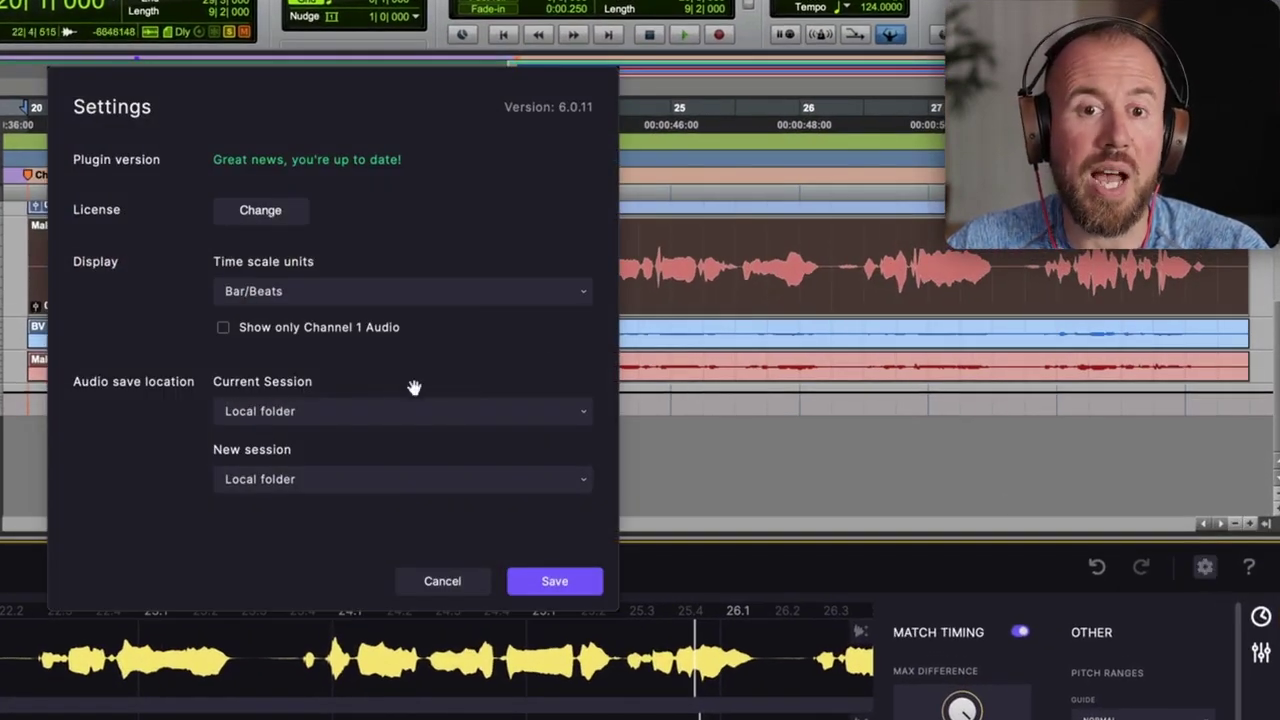
pyautogui.click(578, 294)
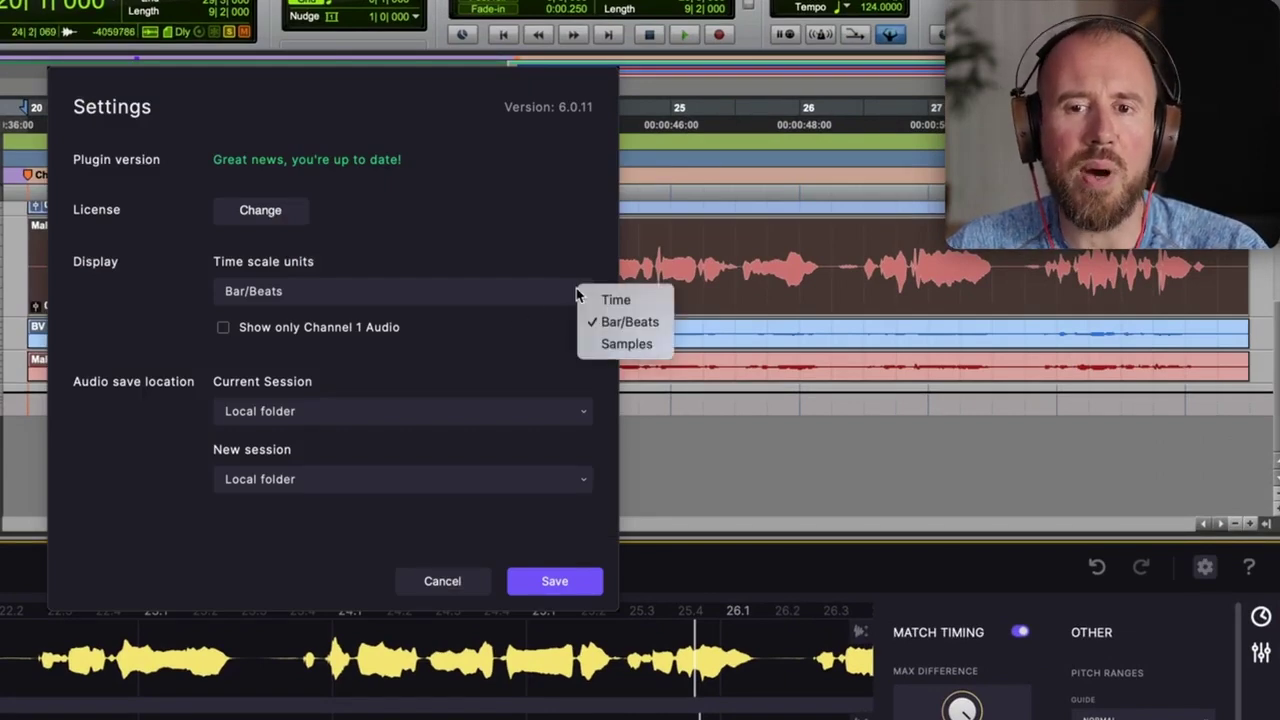
pyautogui.click(495, 370)
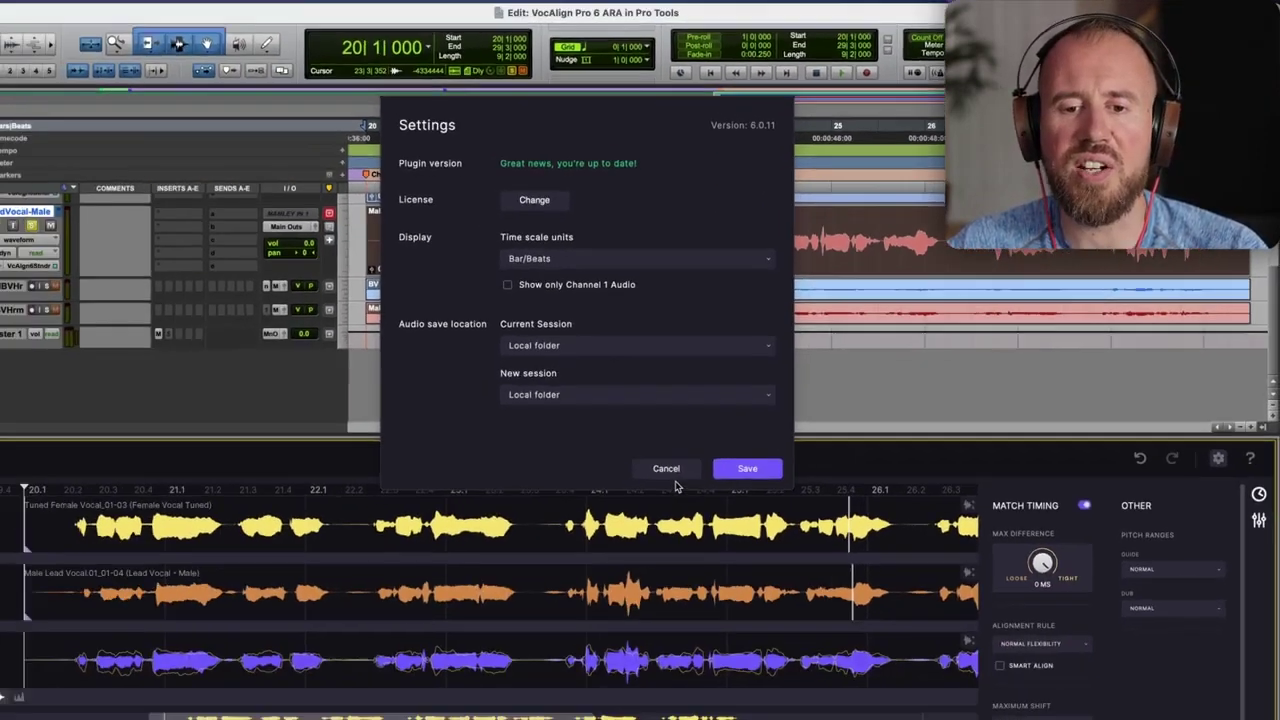
pyautogui.click(442, 581)
pyautogui.click(620, 466)
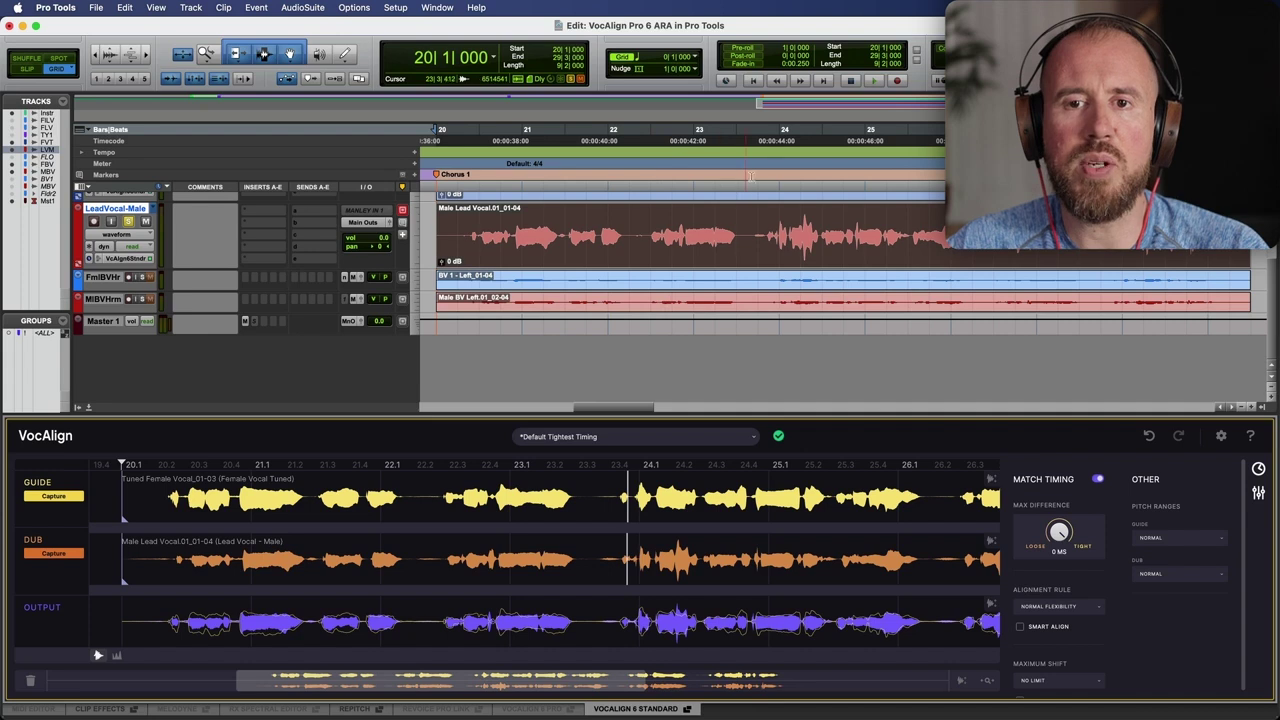
pyautogui.click(779, 225)
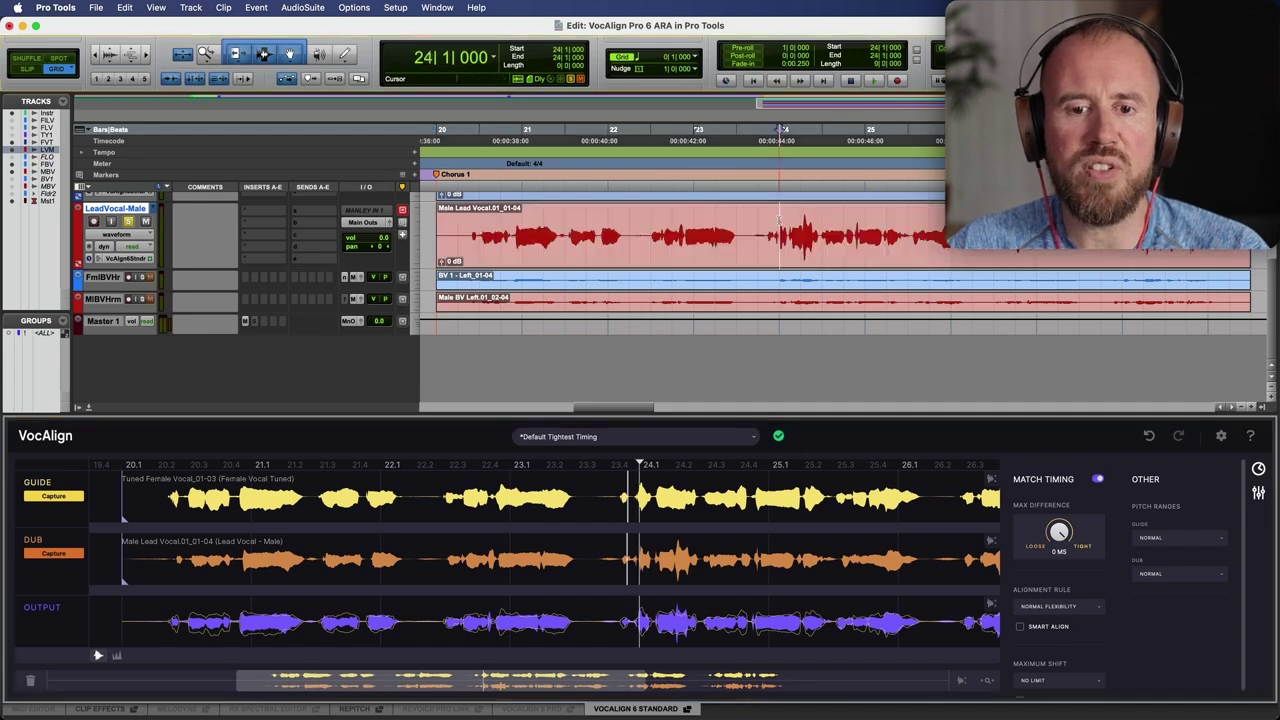
pyautogui.click(694, 219)
pyautogui.click(612, 220)
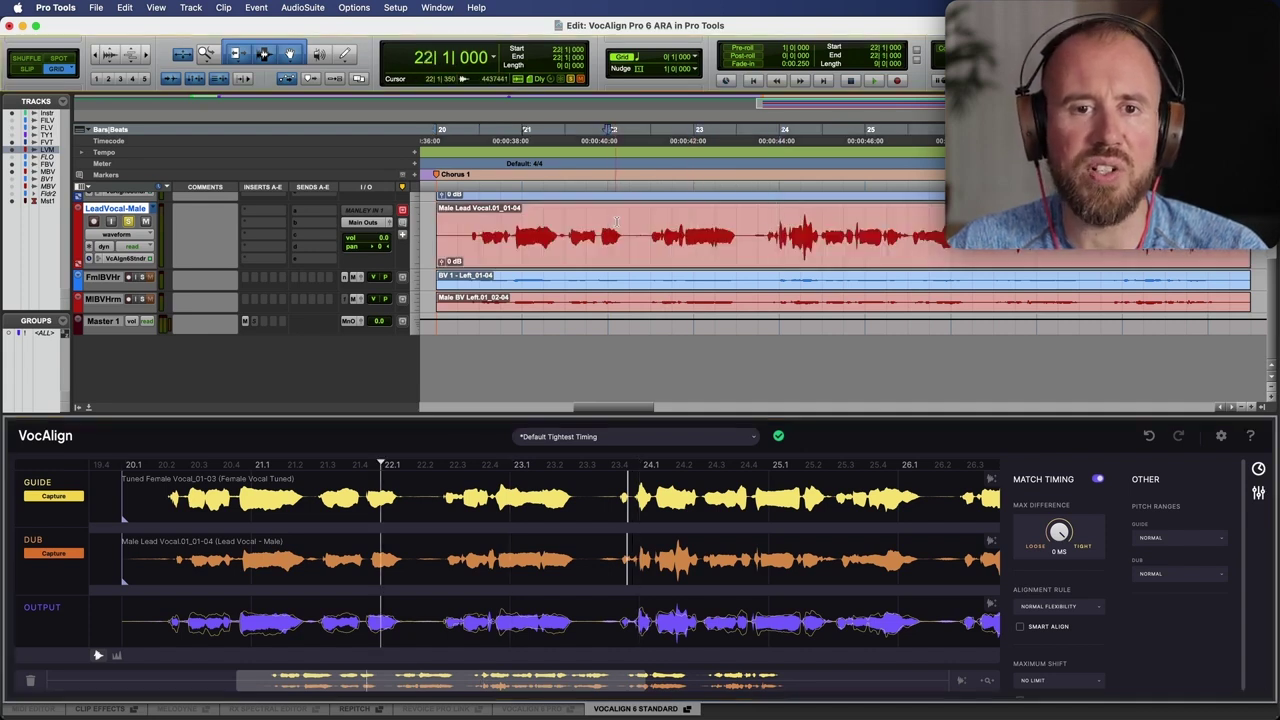
pyautogui.click(525, 219)
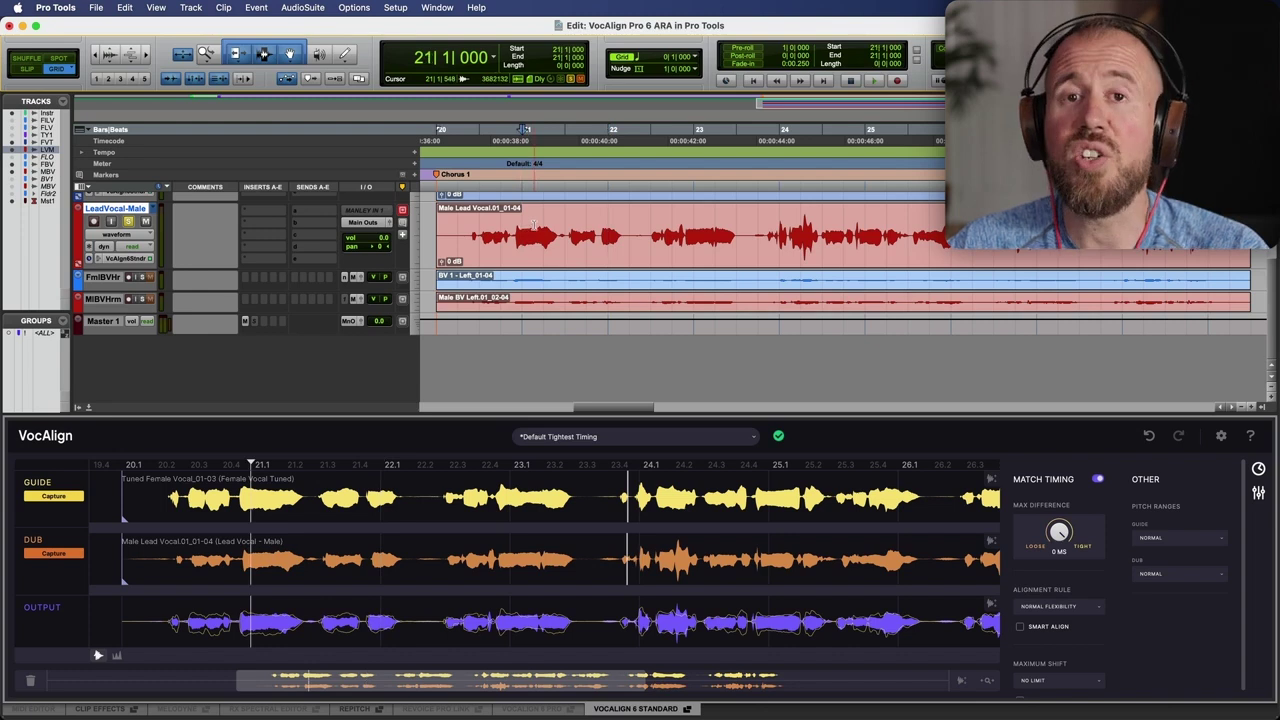
pyautogui.click(588, 464)
pyautogui.click(680, 464)
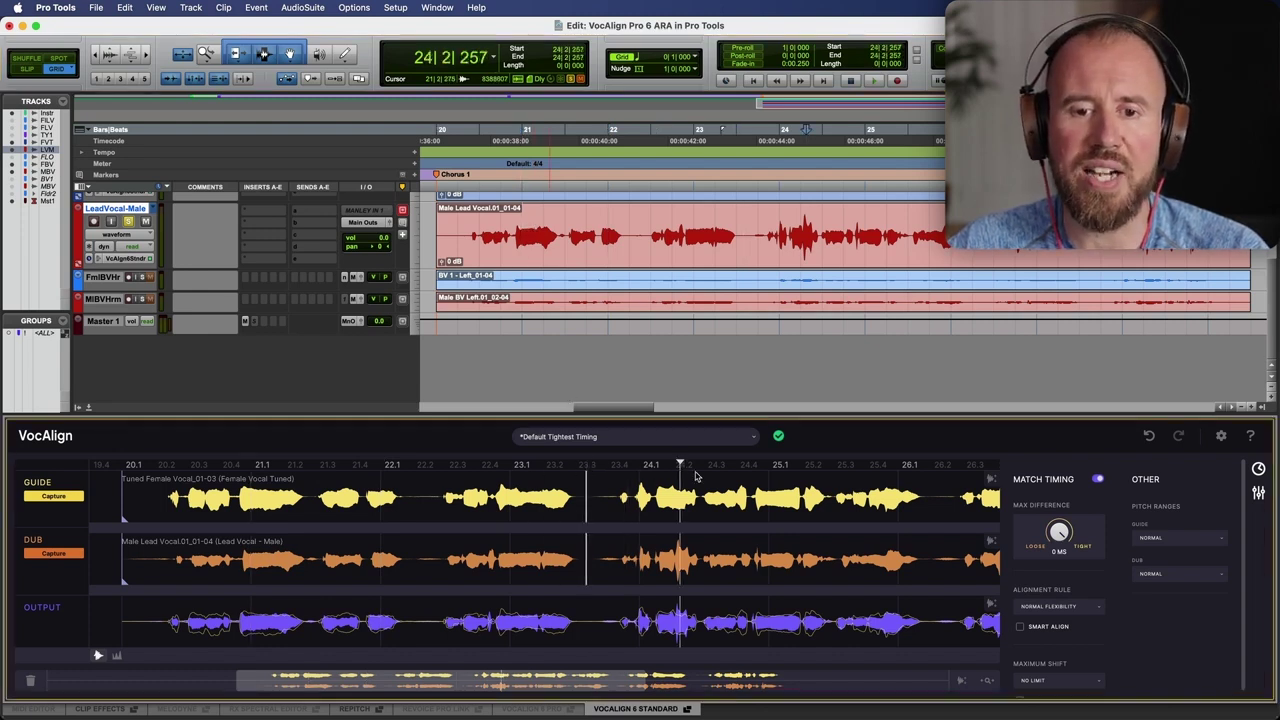
pyautogui.click(784, 464)
pyautogui.click(644, 464)
pyautogui.click(495, 464)
pyautogui.click(428, 464)
pyautogui.click(346, 464)
pyautogui.click(250, 464)
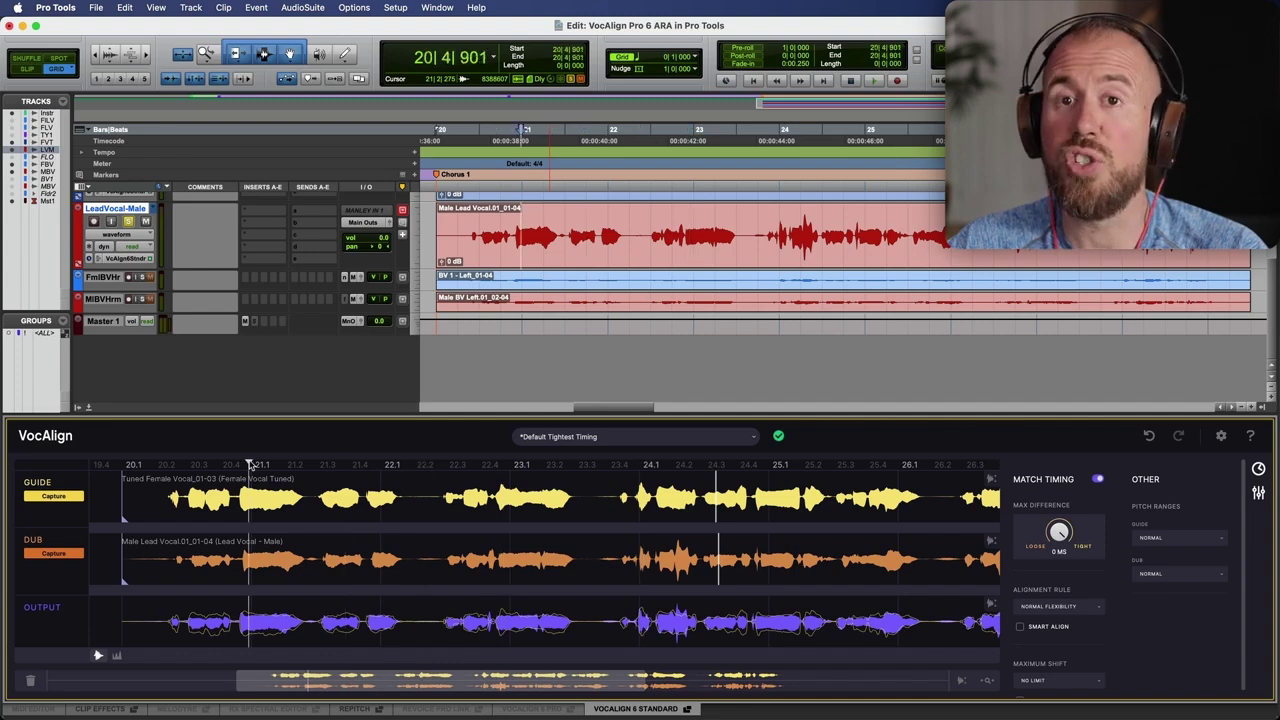
pyautogui.click(430, 464)
pyautogui.click(536, 464)
pyautogui.click(603, 464)
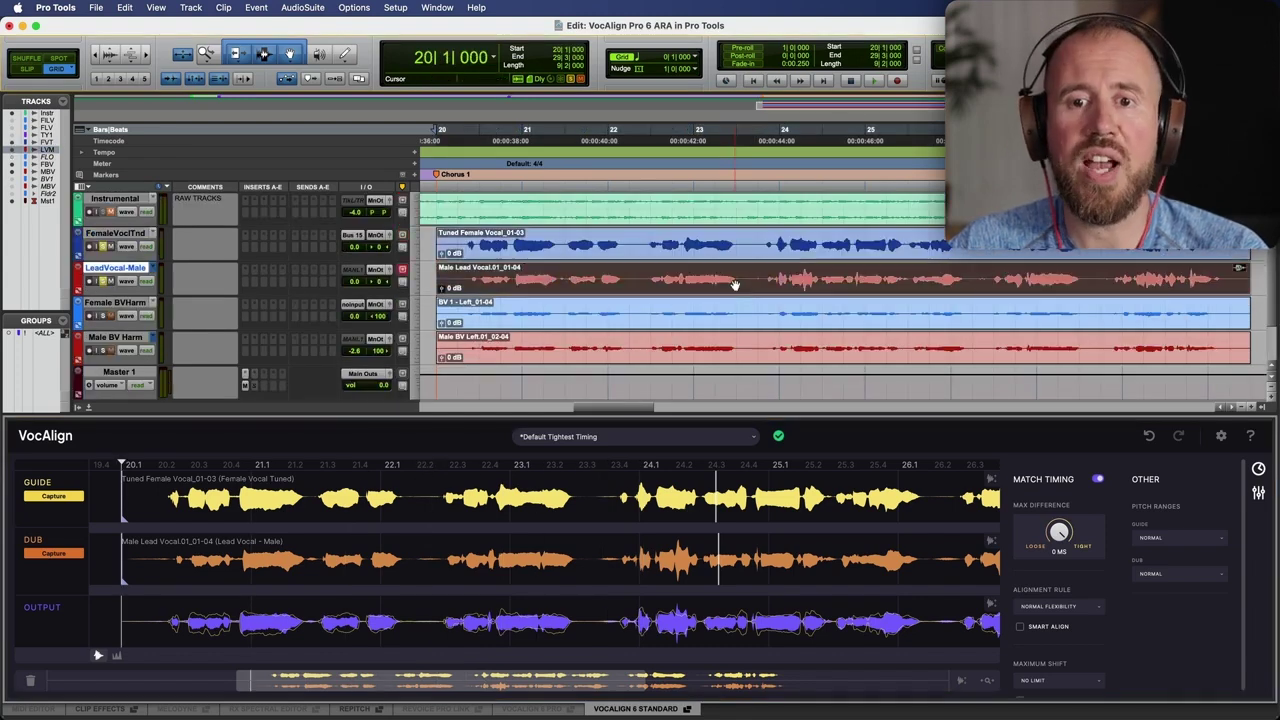
# Step: Clear the VocAlign 6 Standard processing from the Male Lead Vocal clip
pyautogui.rightClick(734, 285)
pyautogui.moveTo(800, 498)
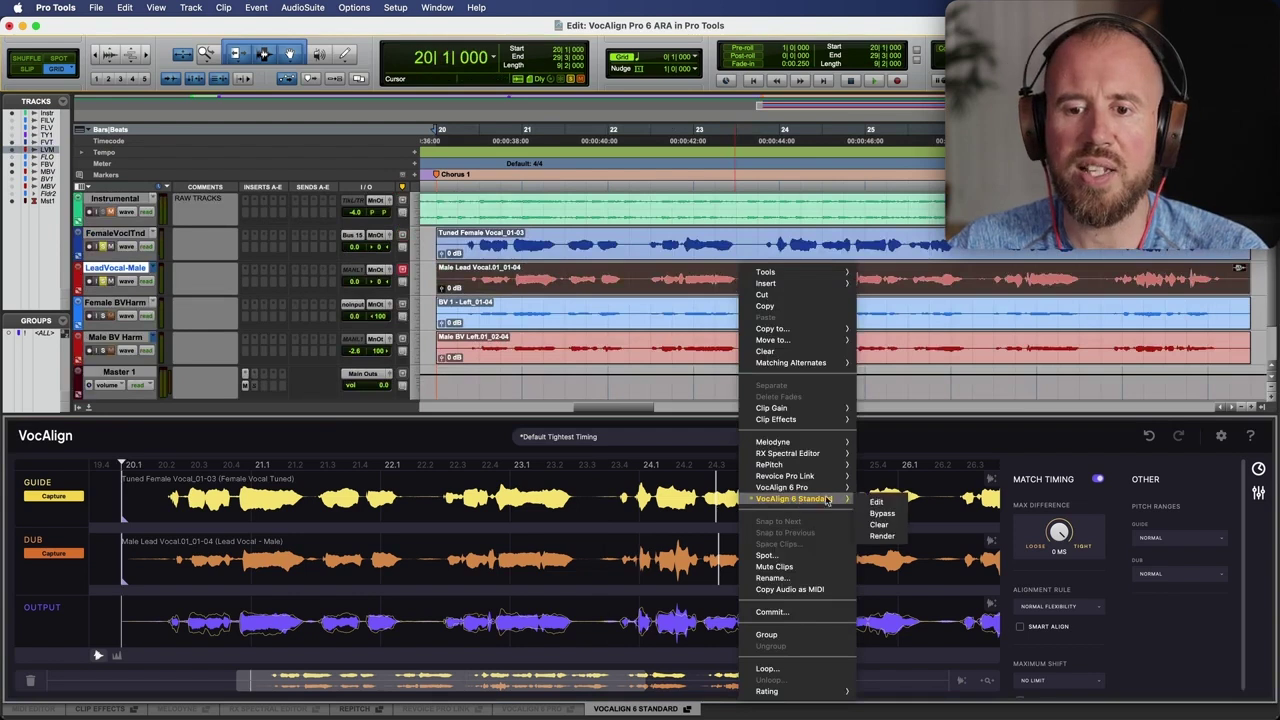
pyautogui.click(870, 526)
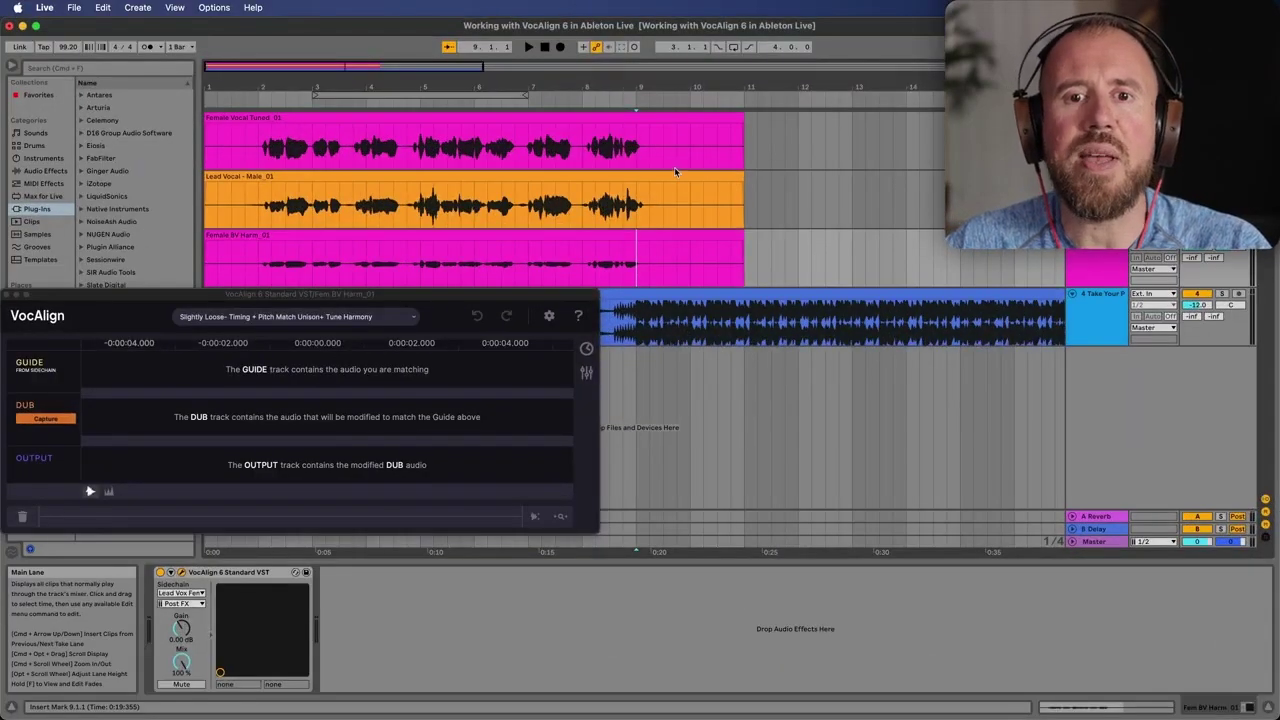
# Step: Switch between the Lead Vox Male and Fem BV Harm VocAlign windows, ending on Lead Vox Male
pyautogui.click(638, 200)
pyautogui.click(639, 250)
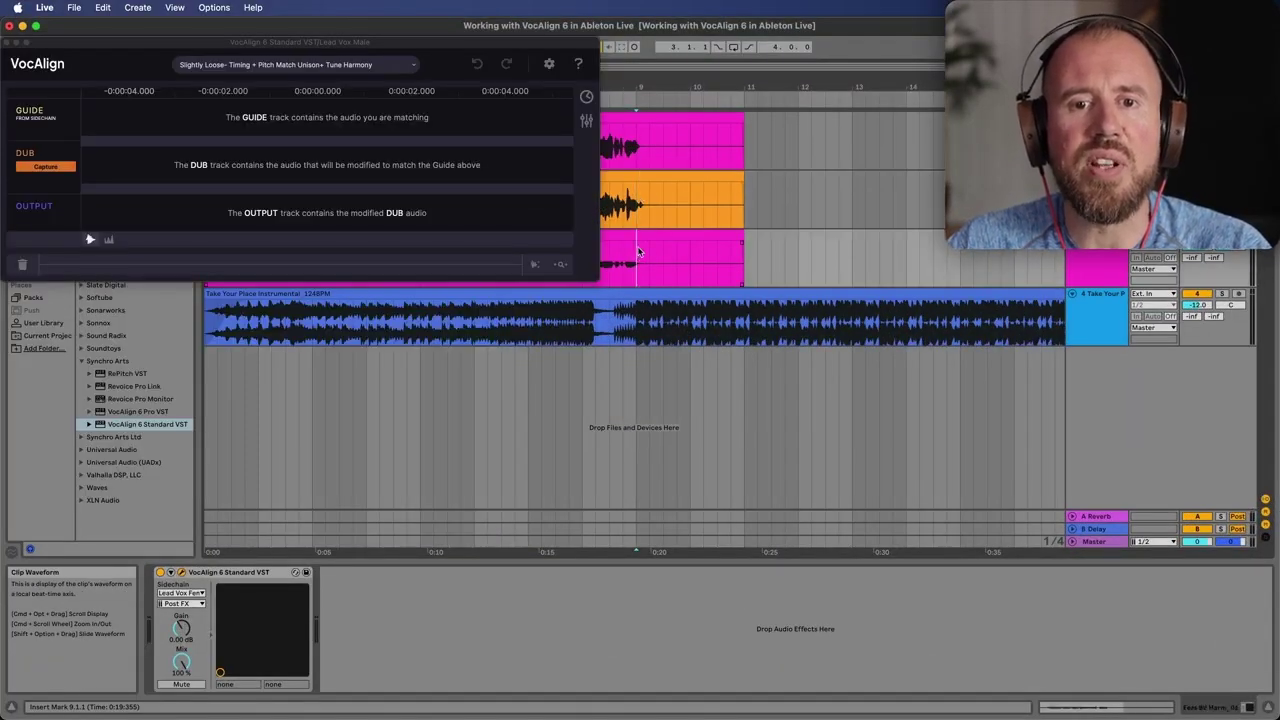
pyautogui.click(637, 204)
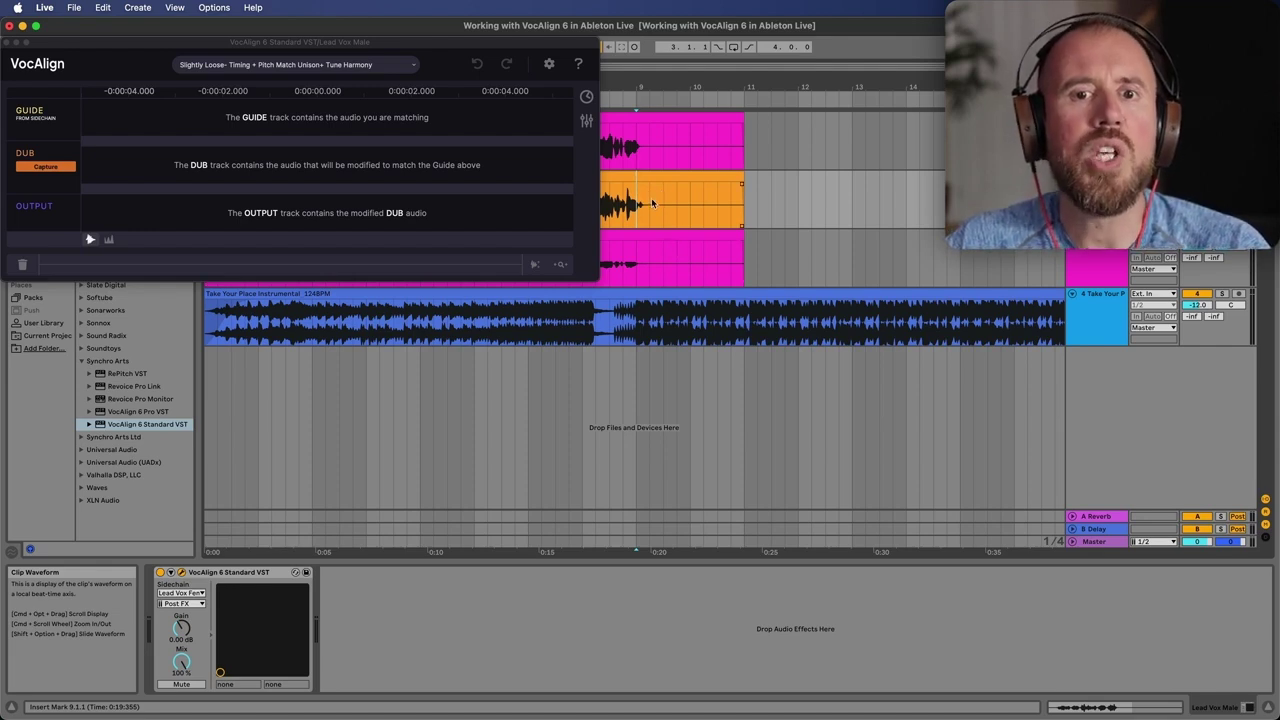
pyautogui.click(203, 48)
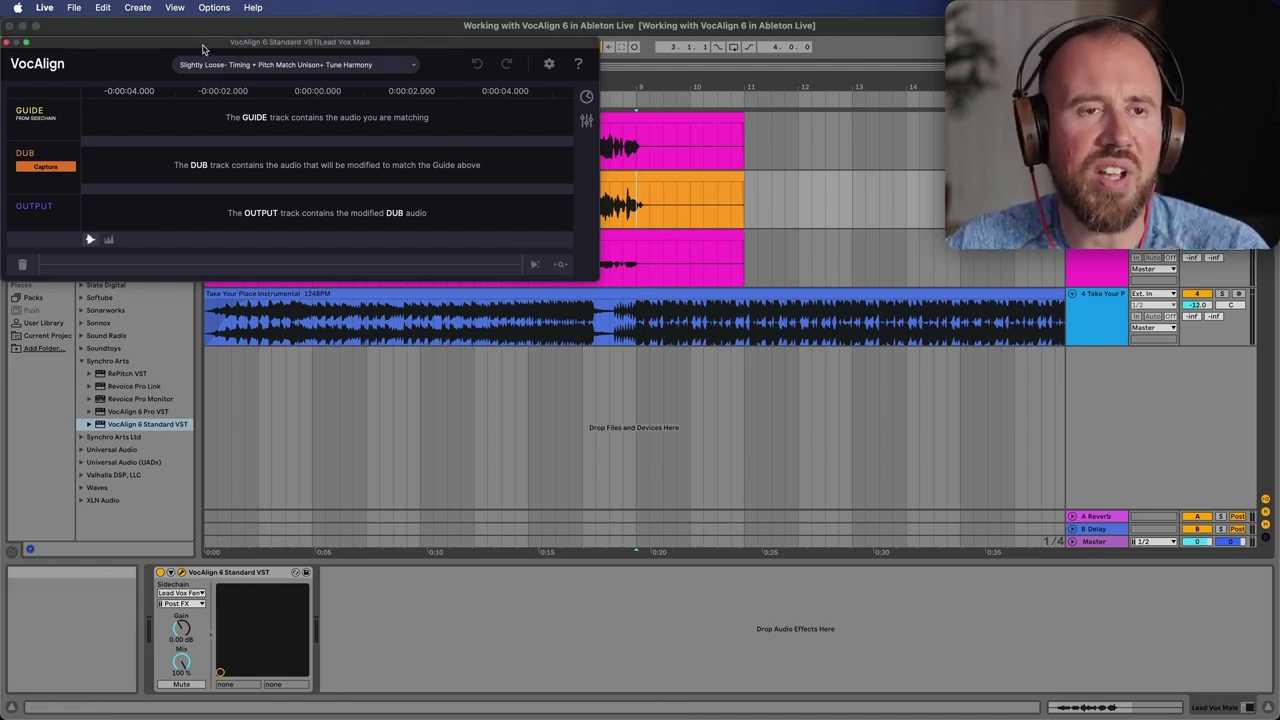
pyautogui.click(634, 258)
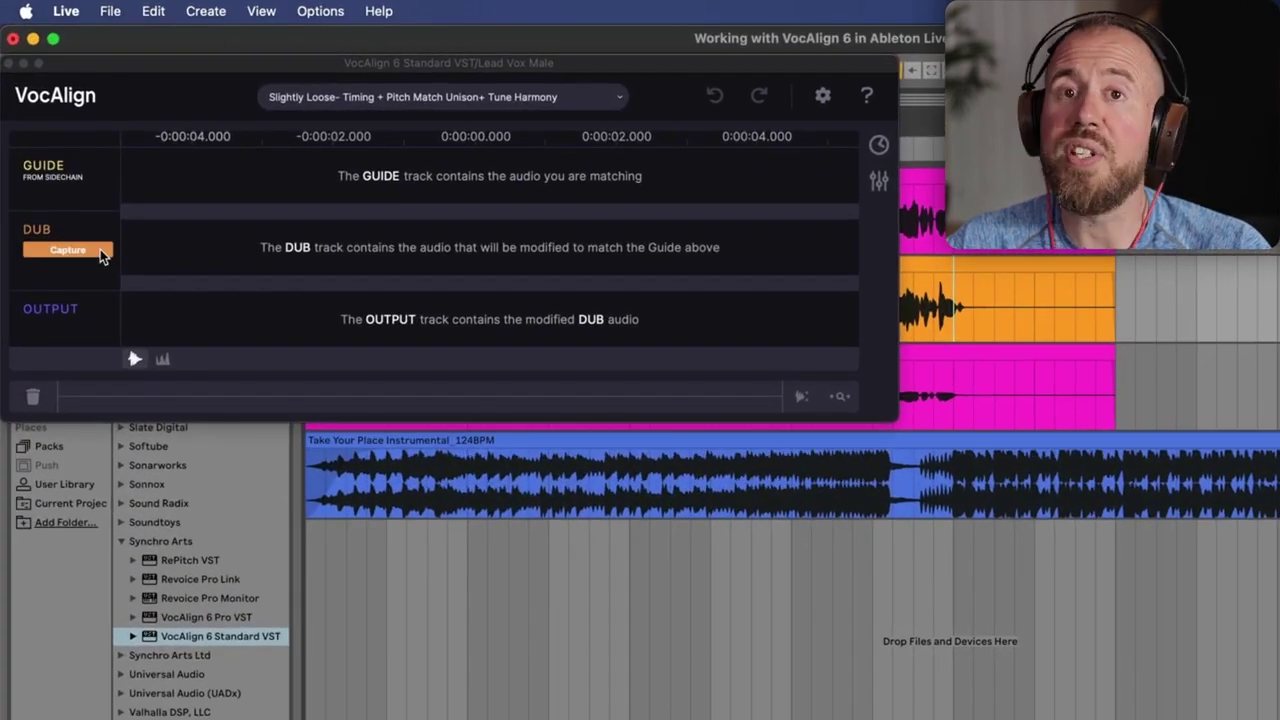
# Step: Start capturing the male lead vocal into the DUB lane of the Lead Vox Male VocAlign
pyautogui.press('shift')
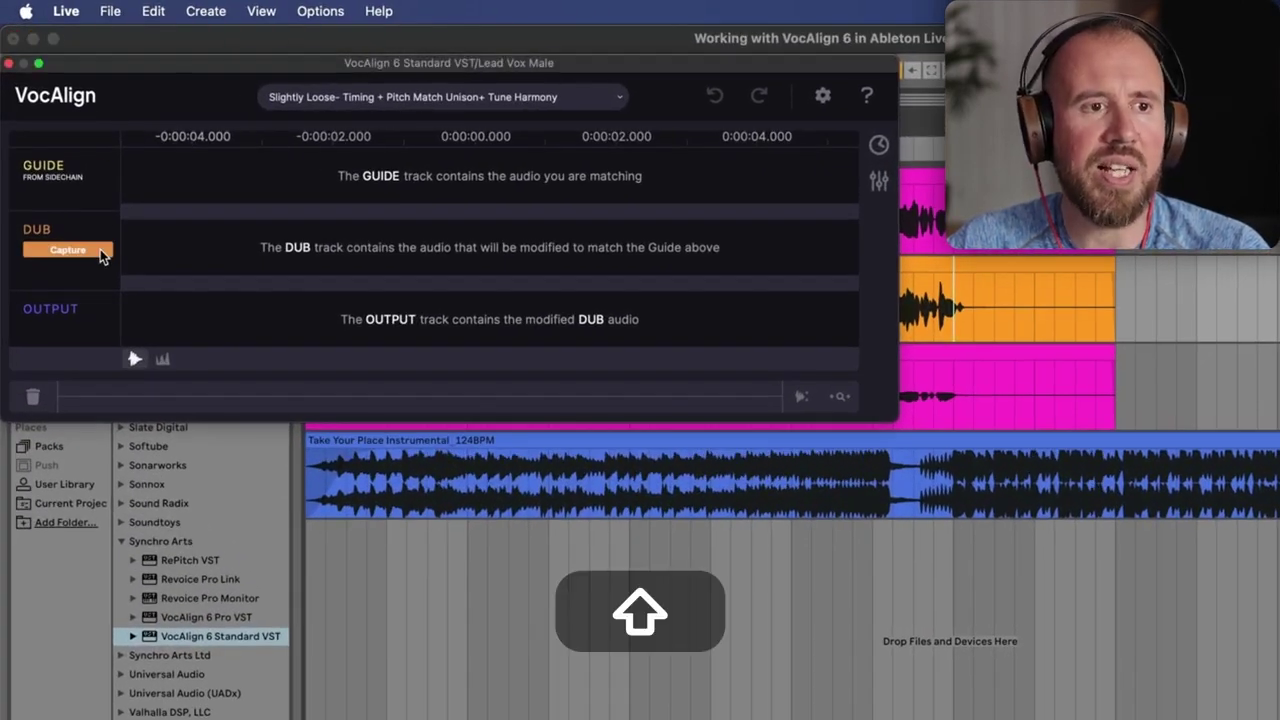
pyautogui.click(100, 252)
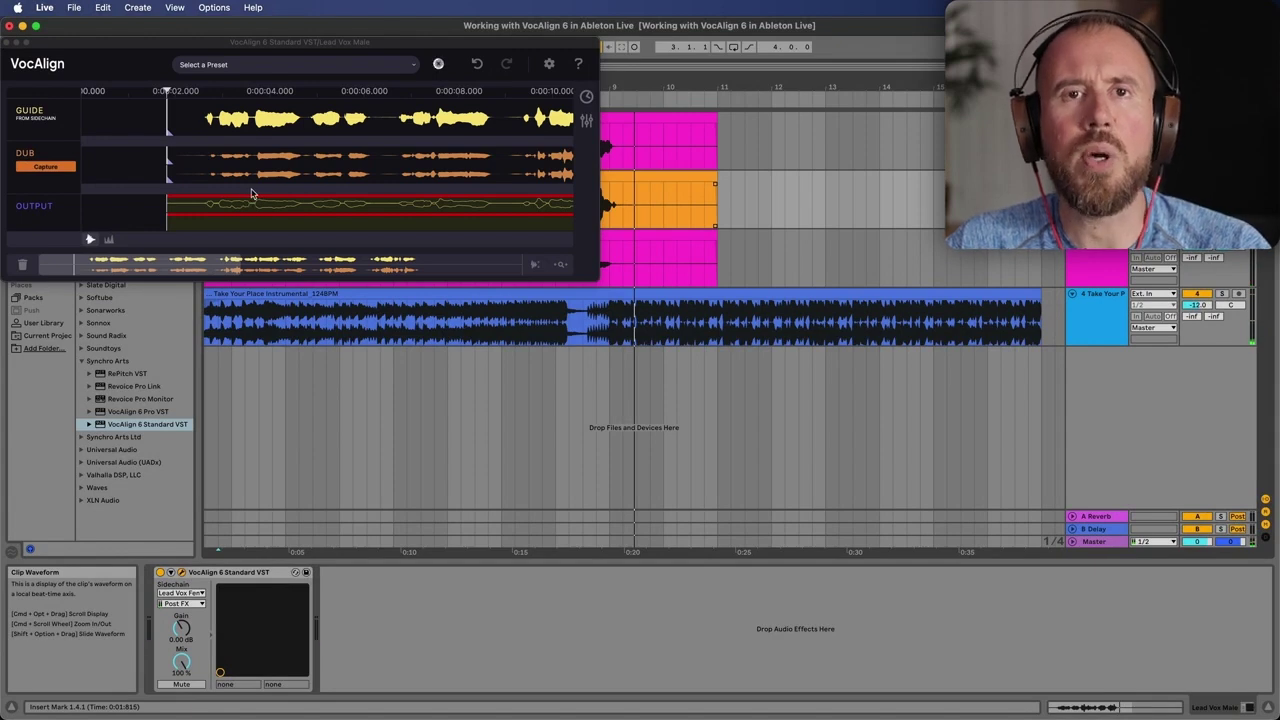
# Step: Place the playhead within the aligned vocal and switch to the Fem BV Harm VocAlign window
pyautogui.click(636, 204)
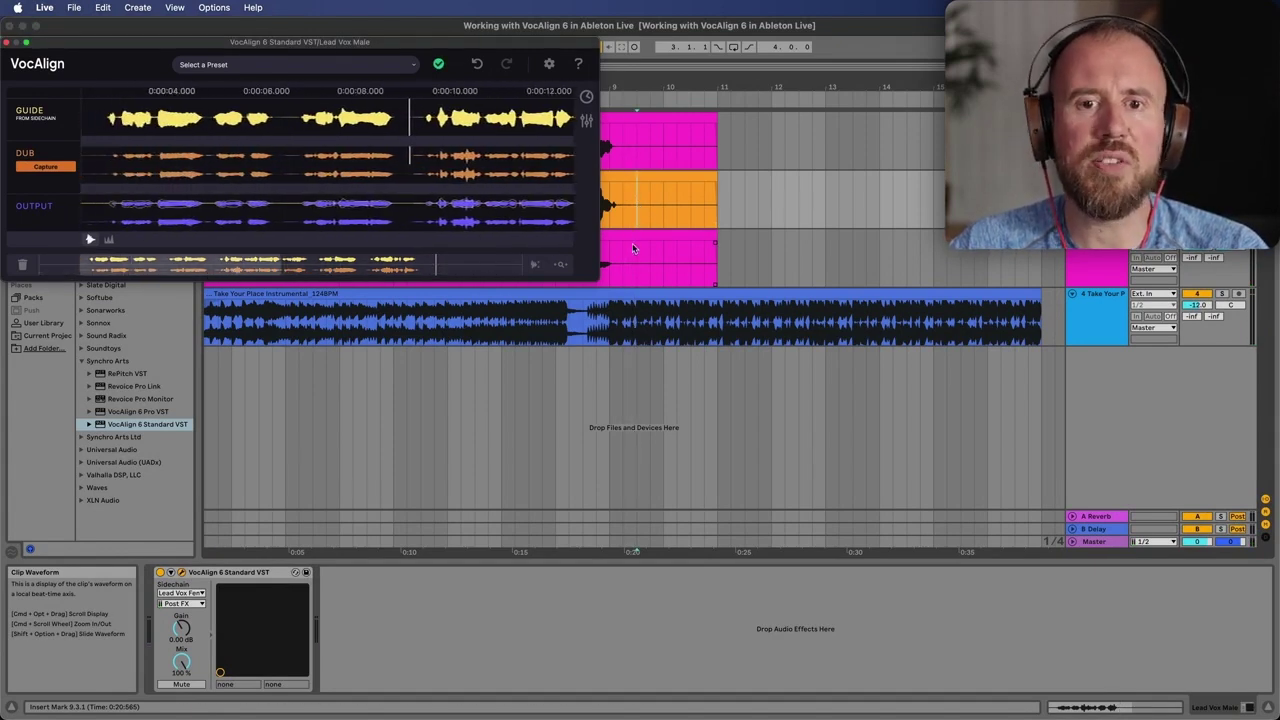
pyautogui.click(636, 262)
pyautogui.click(638, 205)
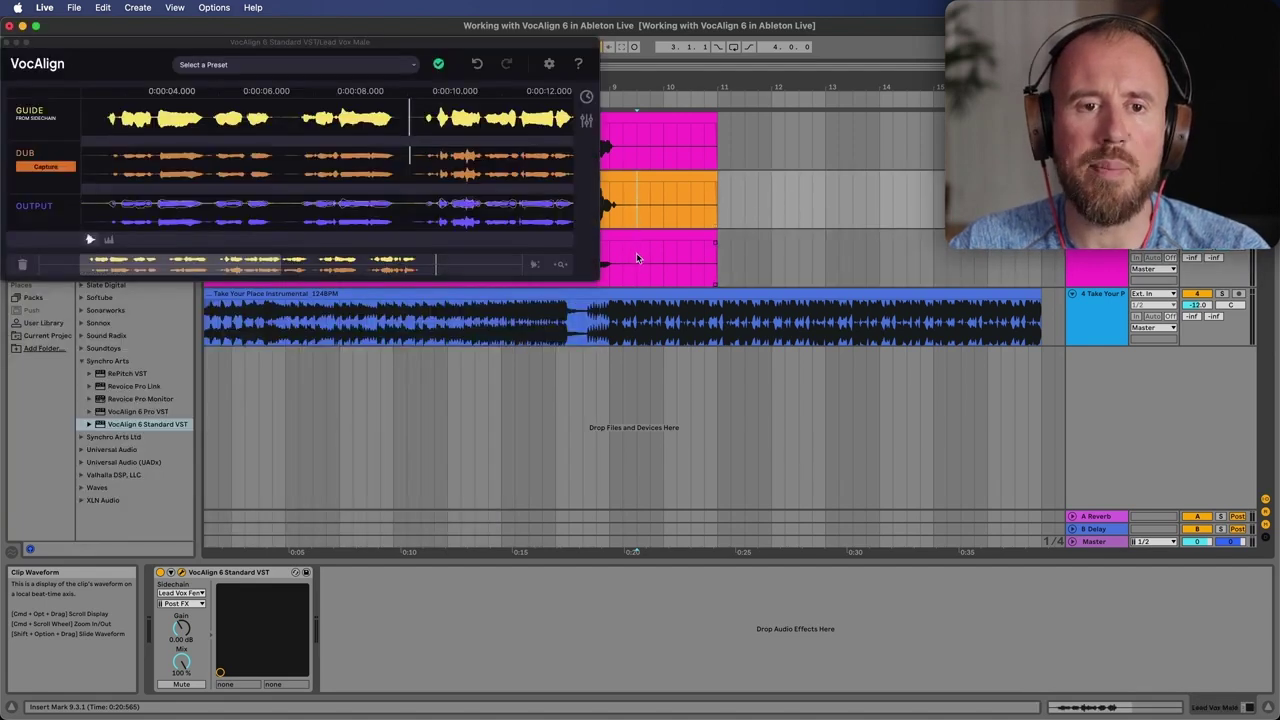
pyautogui.click(636, 254)
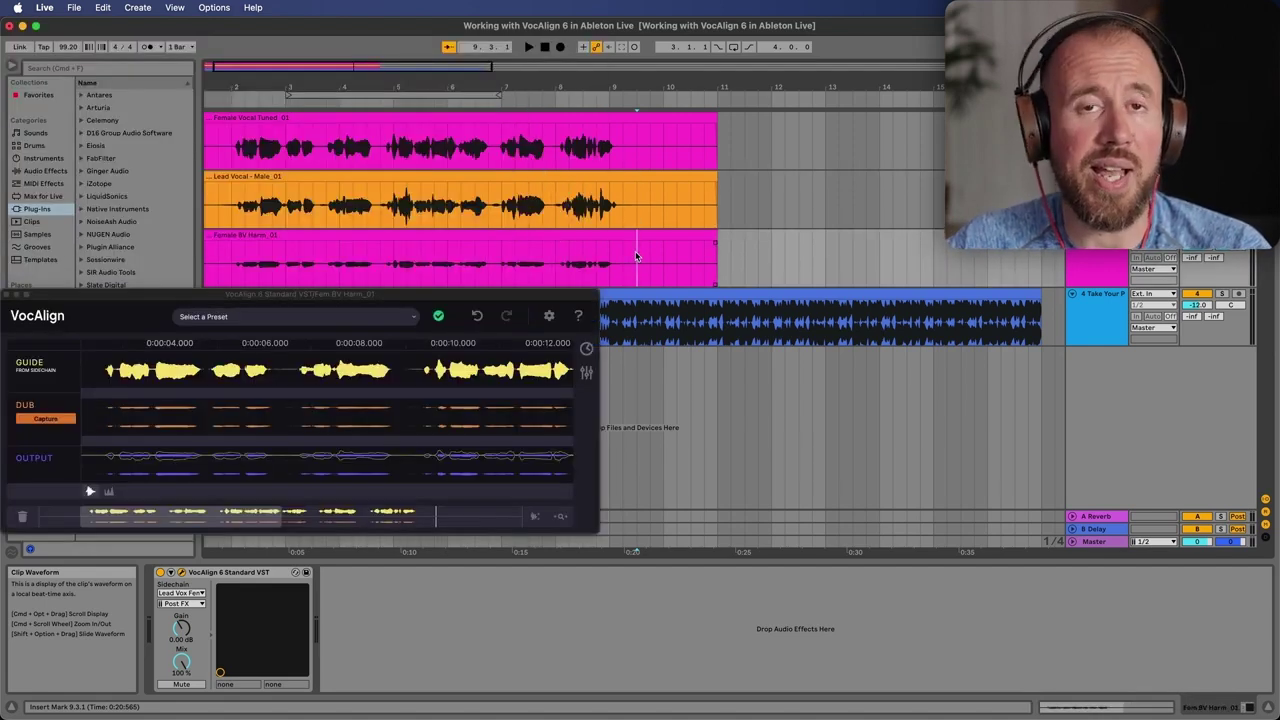